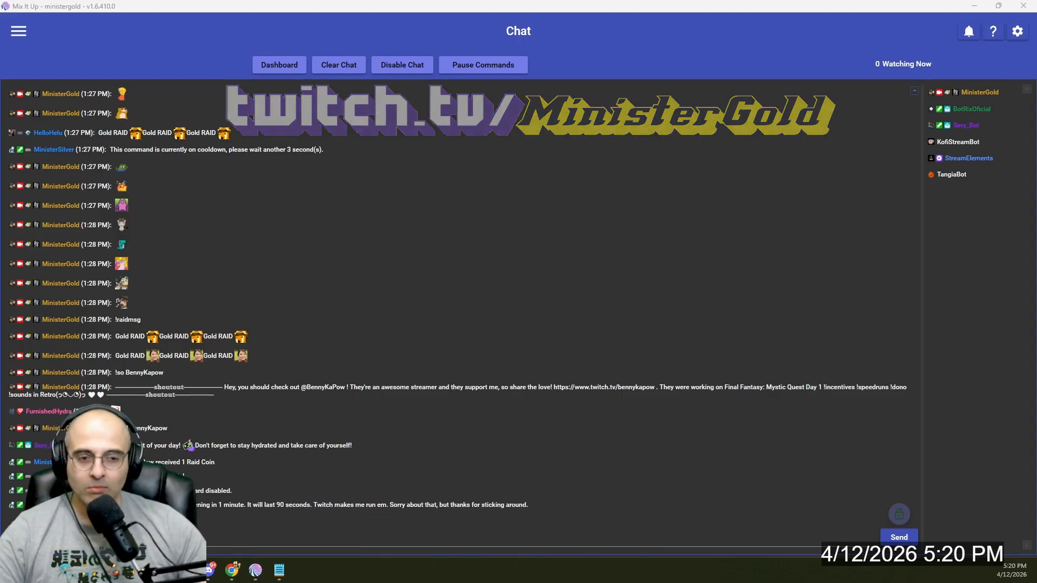
# Open the About page to check the installed application version.
pyautogui.click(19, 31)
pyautogui.scroll(-2, 51, 432)
pyautogui.click(32, 488)
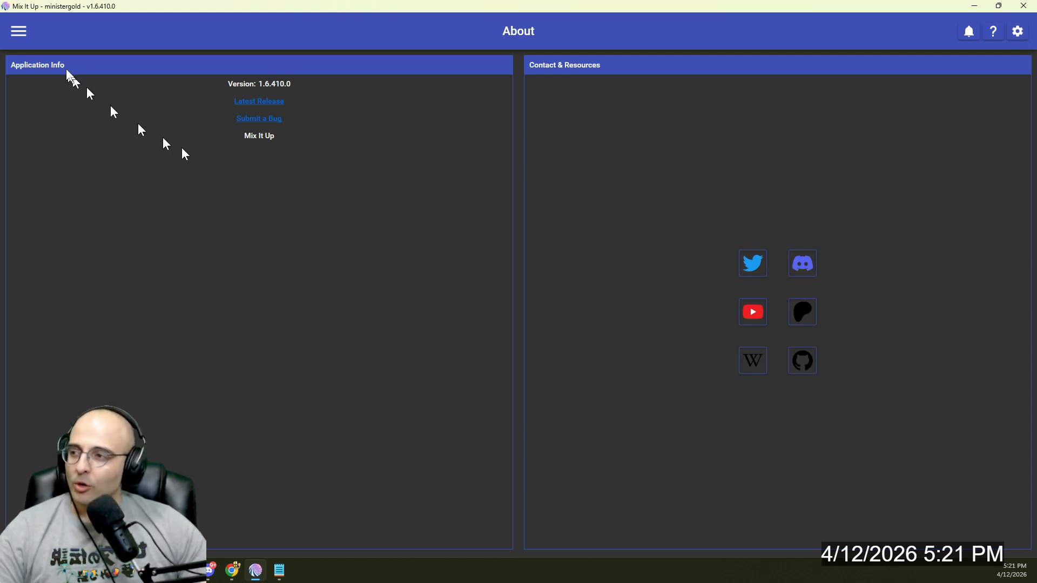
# Go to the Twitch events and open the Twitch Channel Watch Streak command for editing.
pyautogui.click(21, 31)
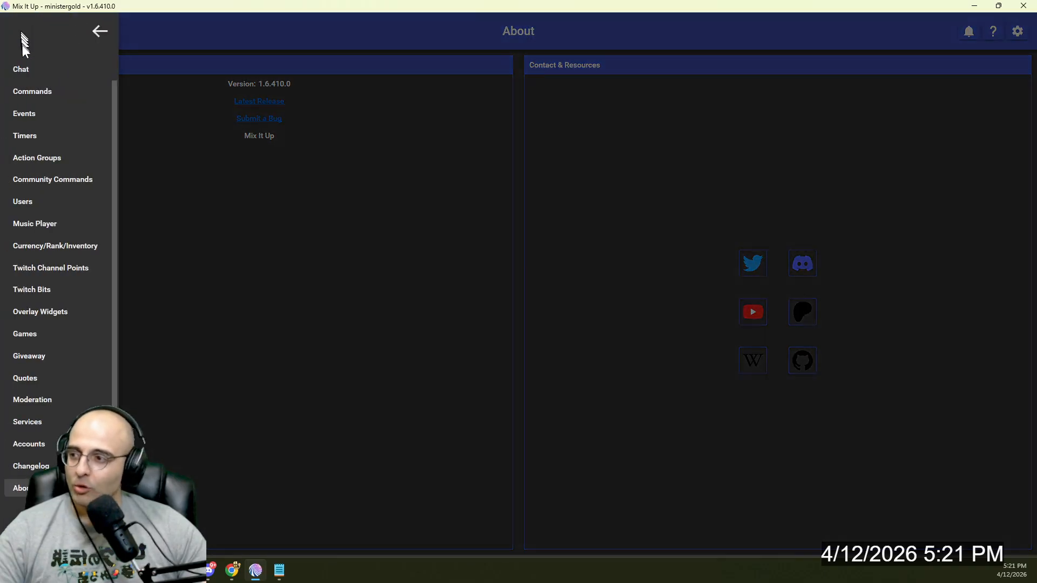
pyautogui.click(34, 114)
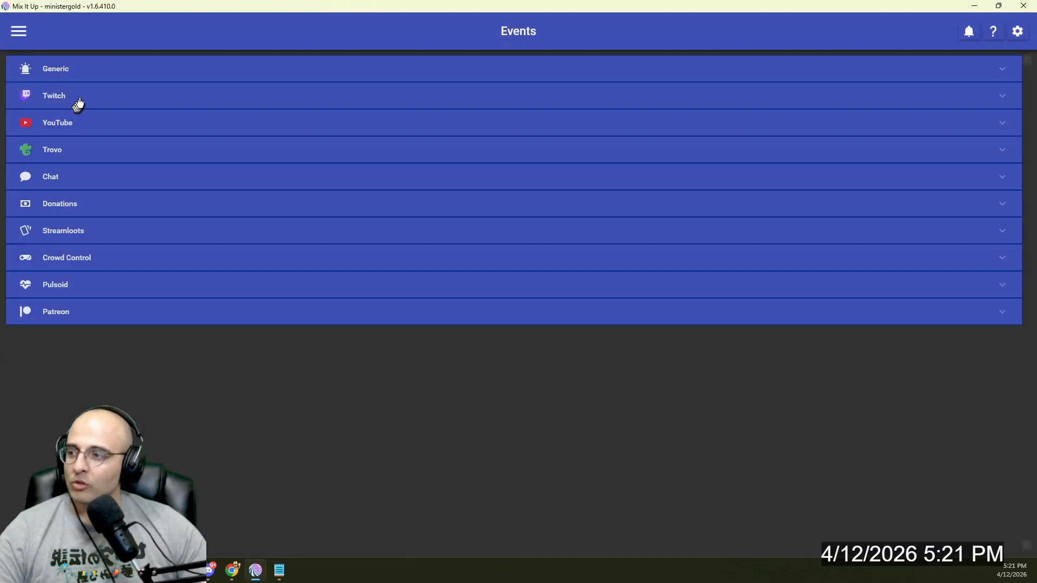
pyautogui.click(81, 102)
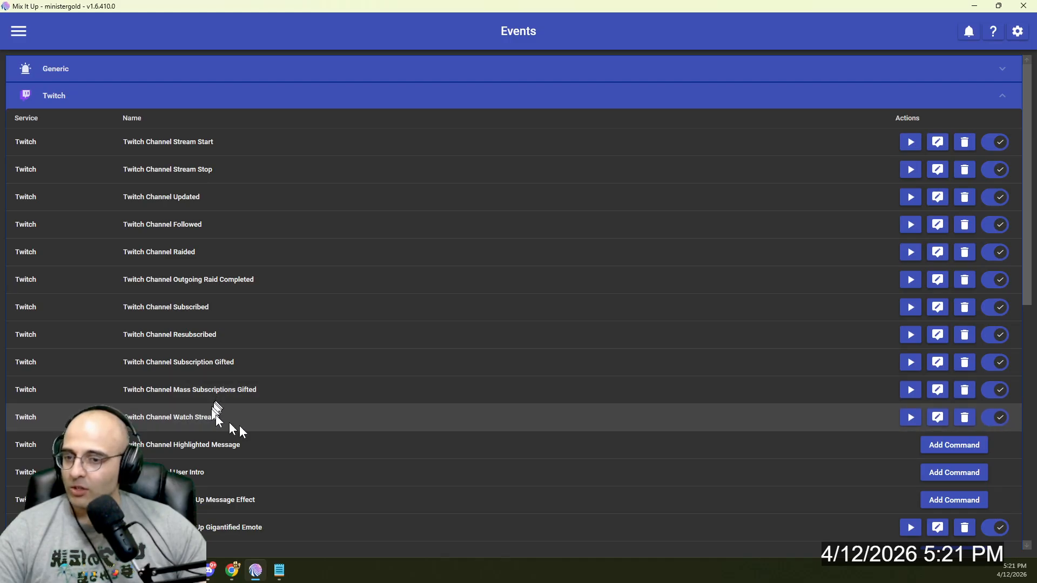
pyautogui.doubleClick(231, 424)
# Test the watch streak command with the $userwatchstreak value set to 99.
pyautogui.click(524, 419)
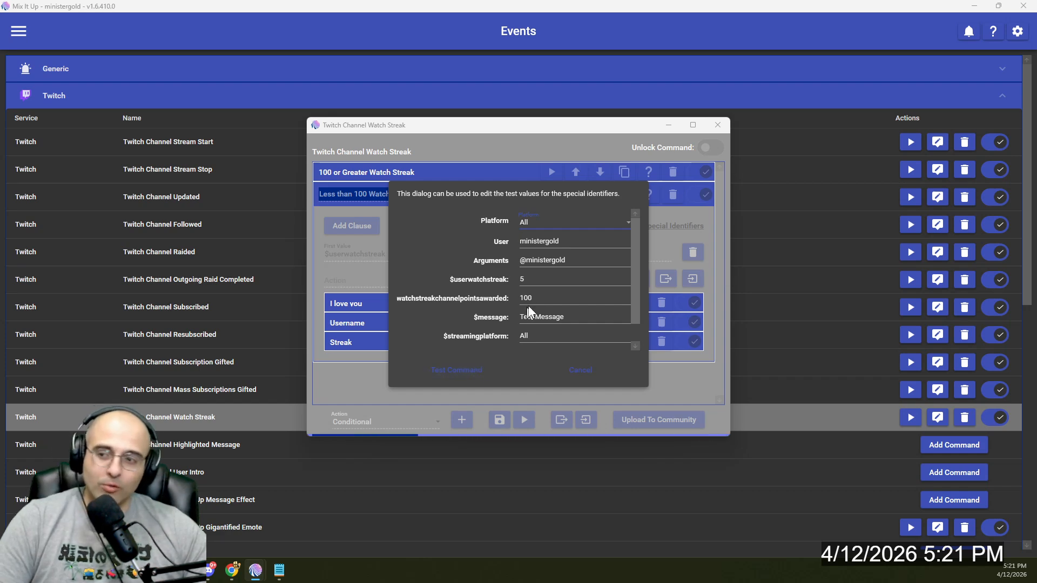
pyautogui.doubleClick(537, 281)
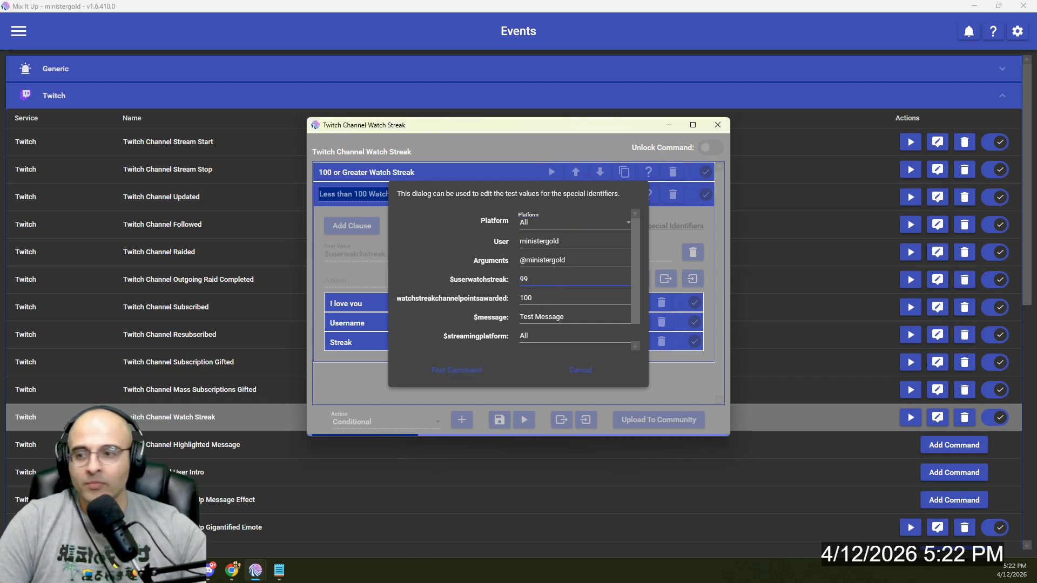
pyautogui.write('99')
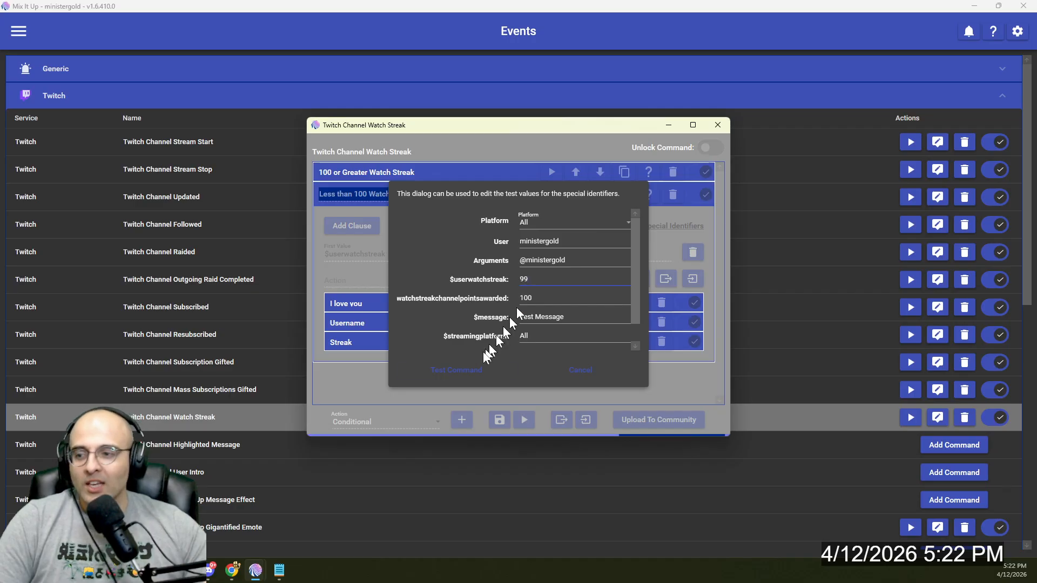
pyautogui.click(471, 382)
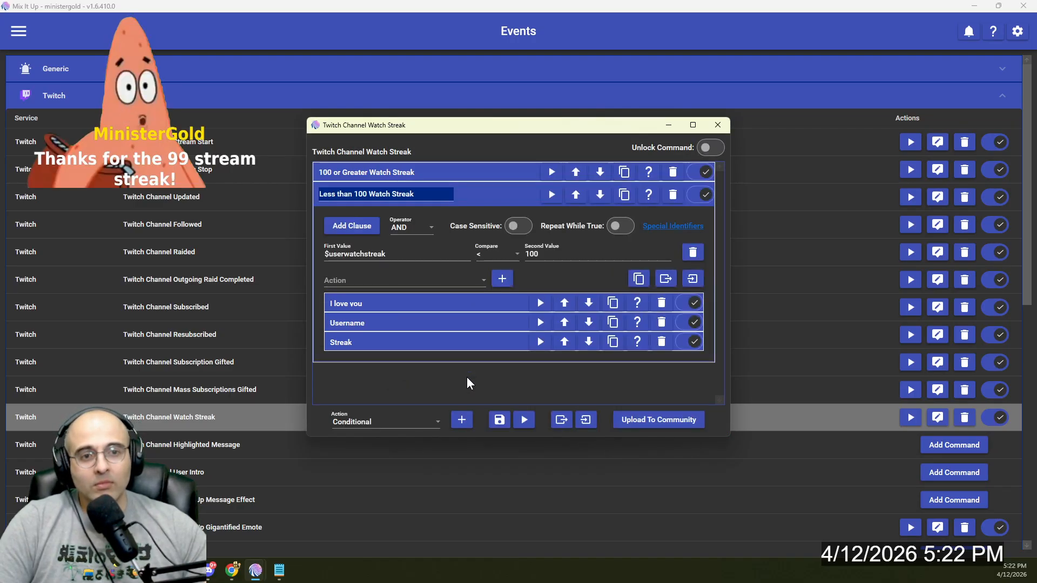
# Collapse the Less than 100 Watch Streak conditional and test the command with $userwatchstreak set to 101.
pyautogui.click(493, 189)
pyautogui.click(523, 419)
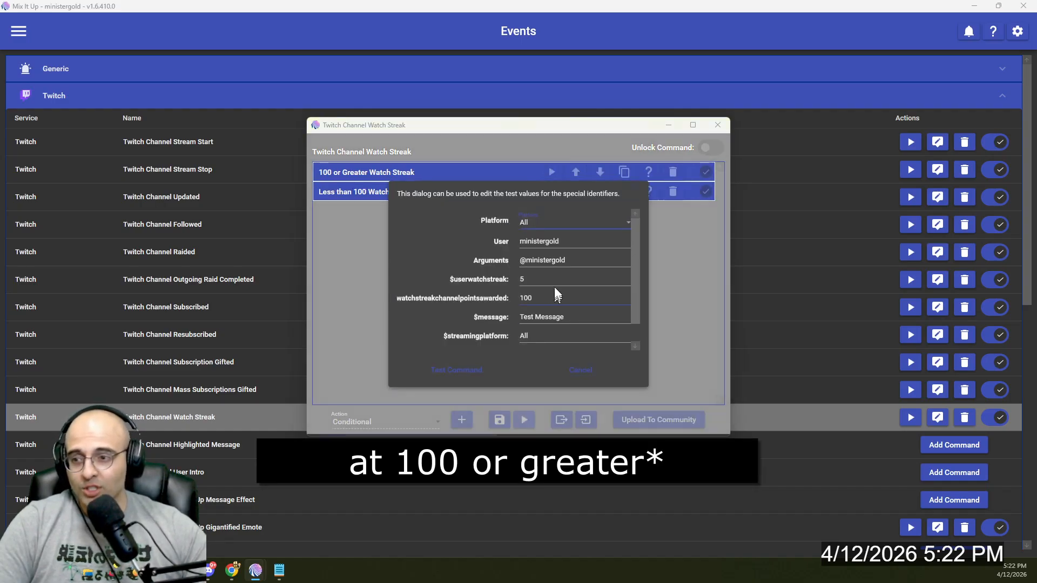
pyautogui.write('101')
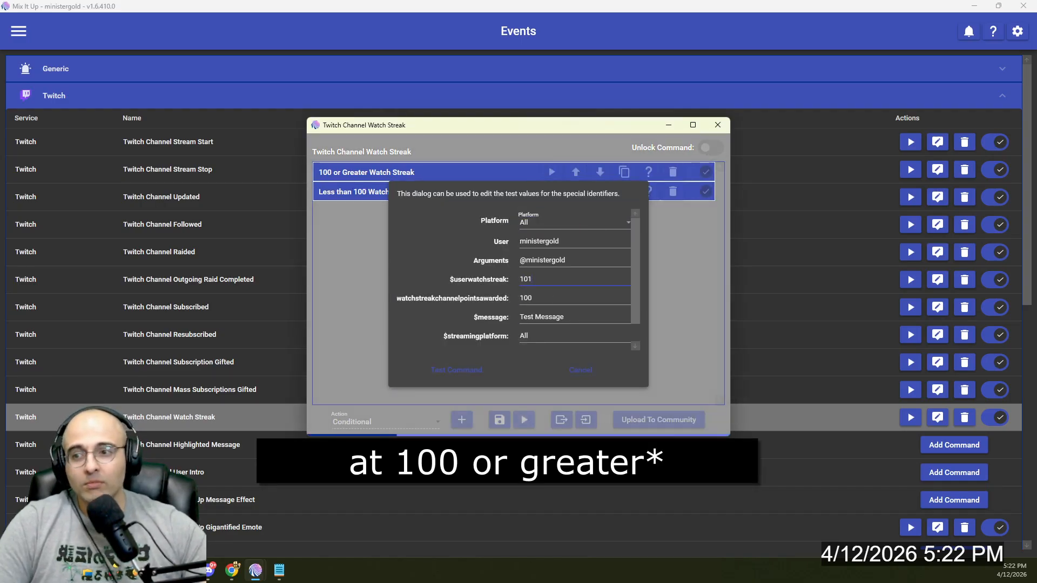
pyautogui.click(452, 370)
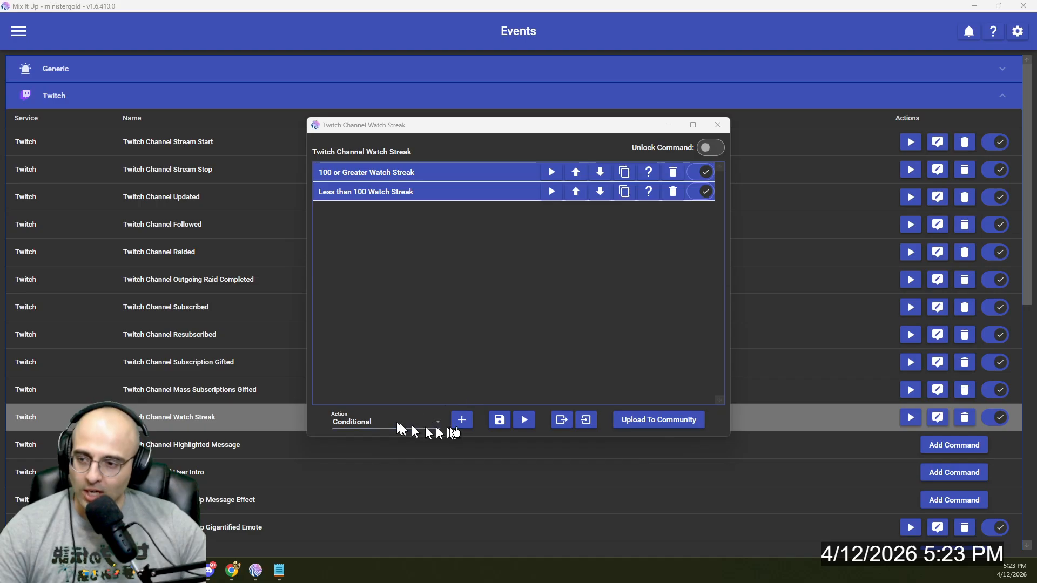
# Expand the Less than 100 Watch Streak conditional and choose Overlay (Images & Videos) as its inner action type.
pyautogui.click(451, 191)
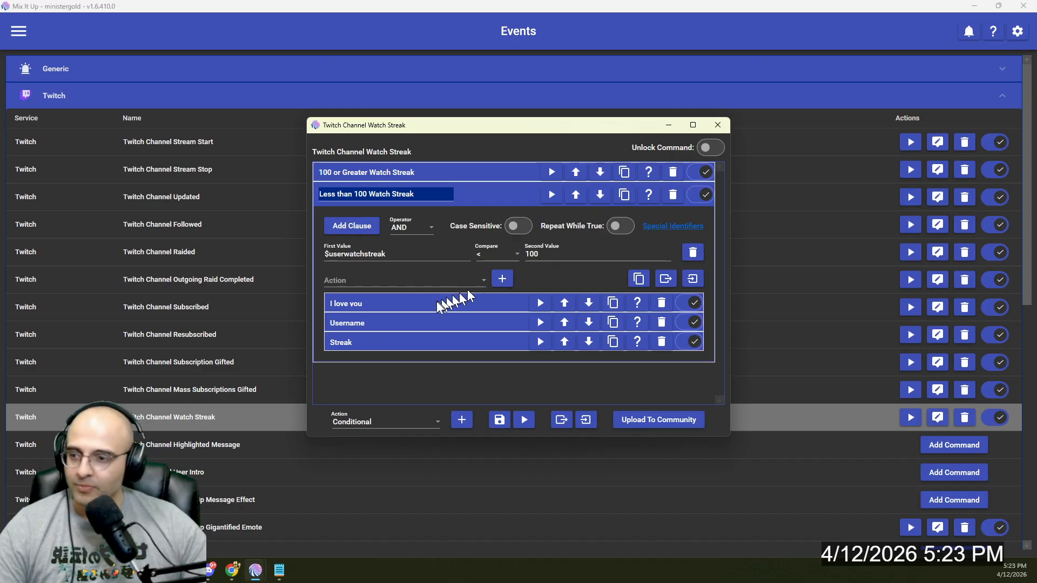
pyautogui.click(361, 281)
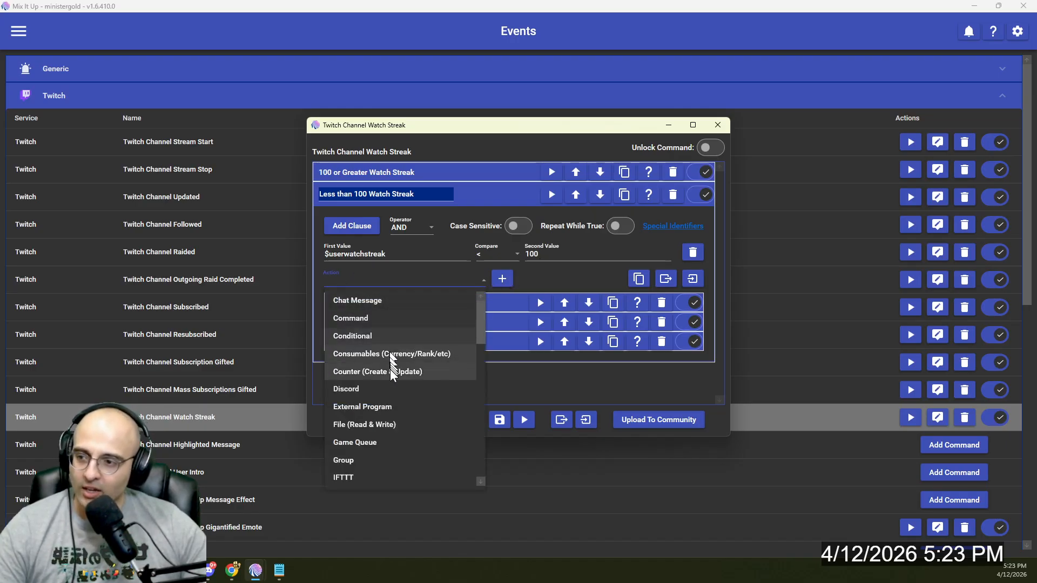
pyautogui.scroll(-3, 393, 374)
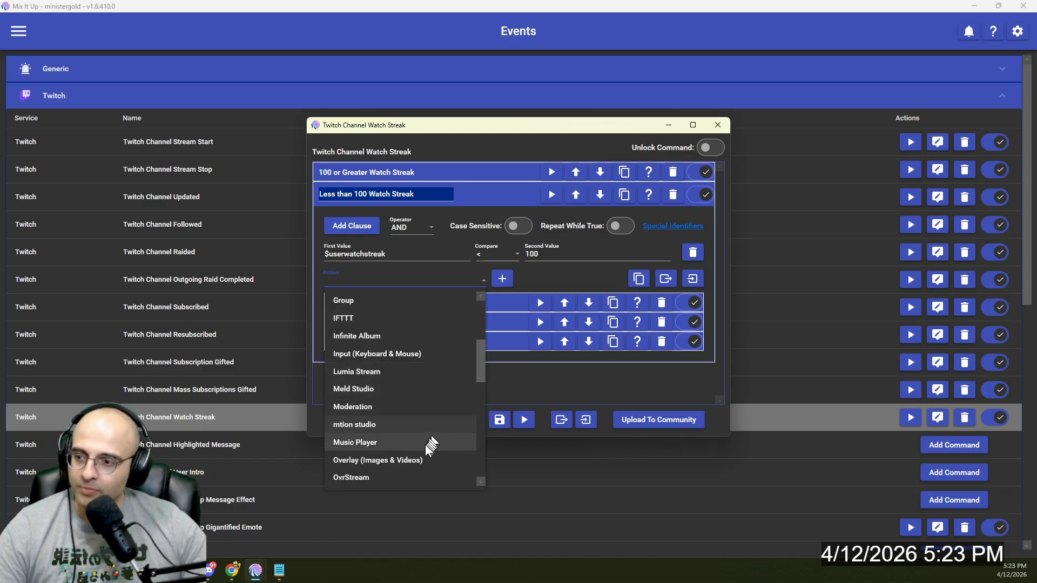
pyautogui.click(419, 459)
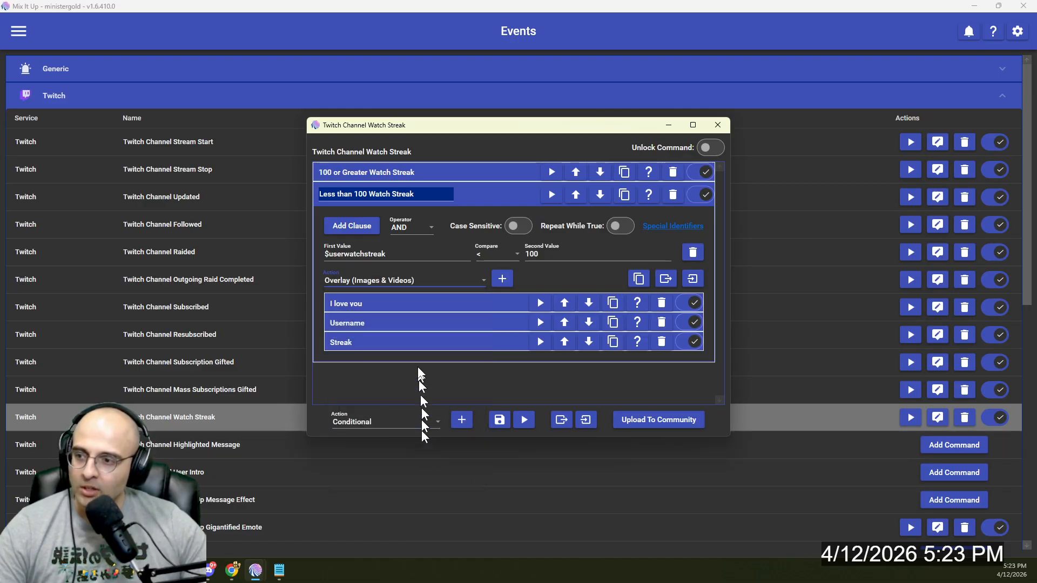
# Review the details and position settings of the "I love you" video overlay action, collapse it, and recheck the chosen action type.
pyautogui.click(410, 297)
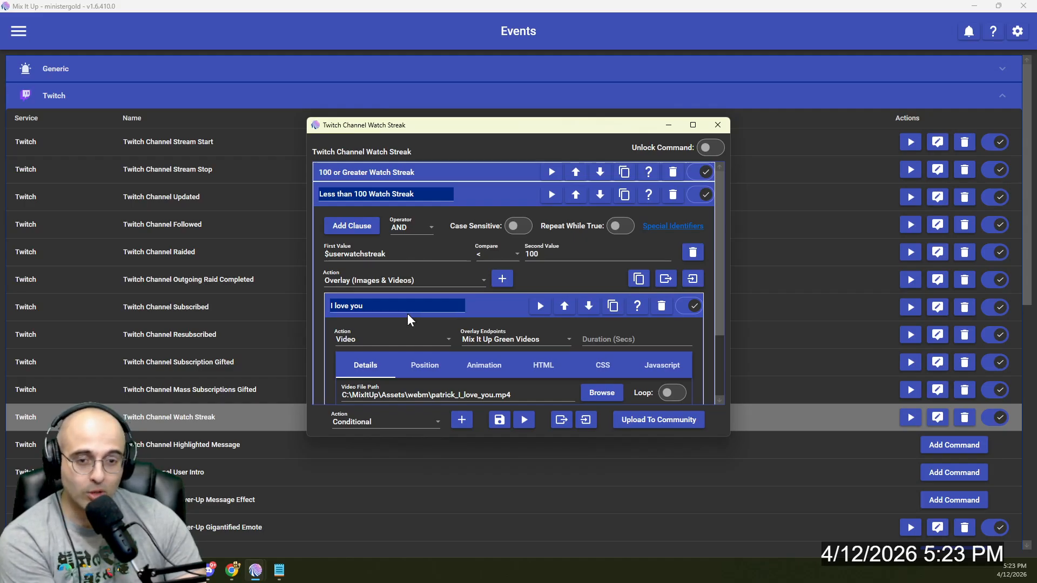
pyautogui.scroll(-2, 406, 316)
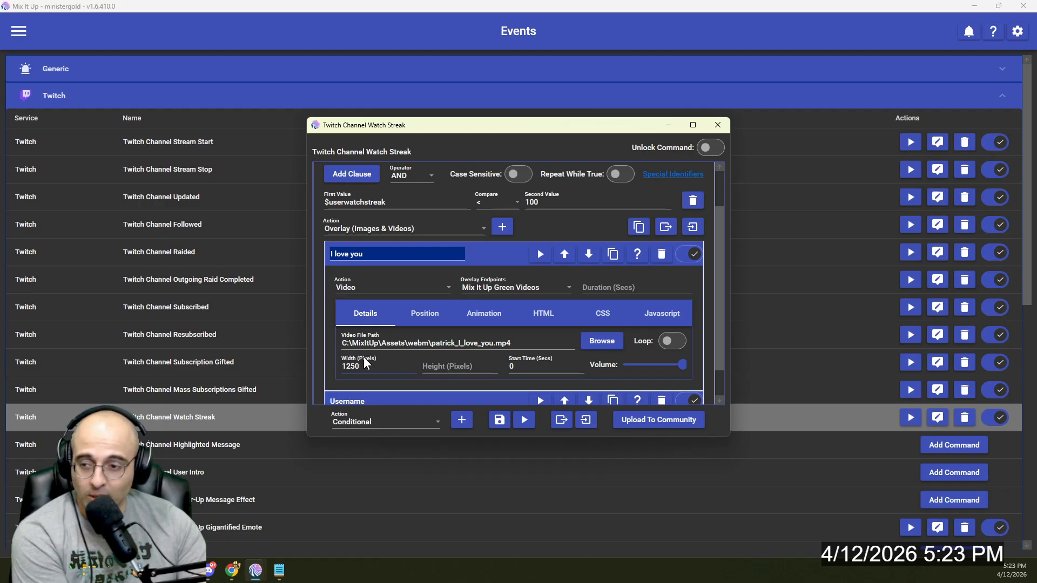
pyautogui.click(413, 317)
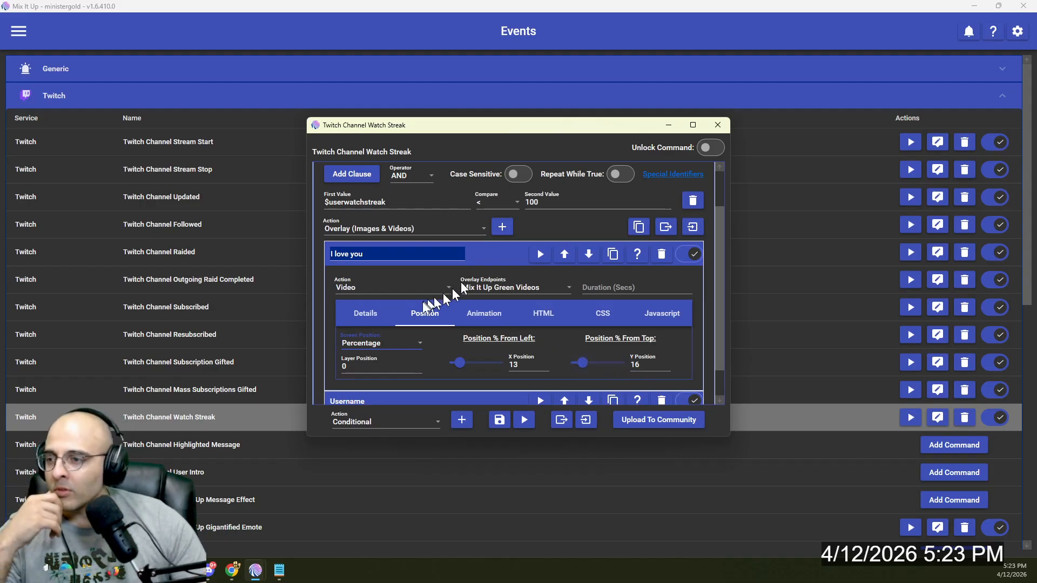
pyautogui.click(482, 254)
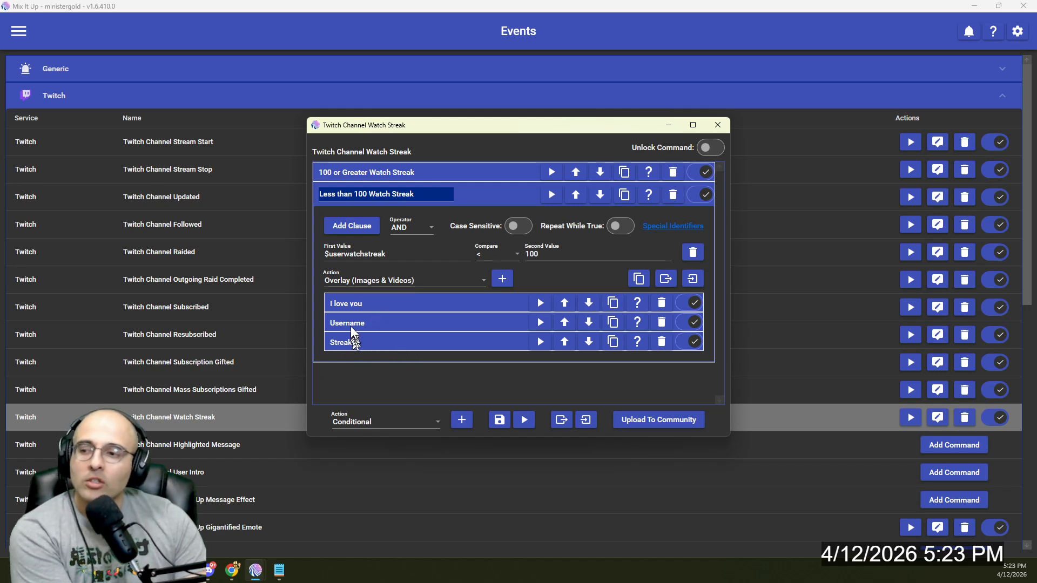
pyautogui.click(376, 284)
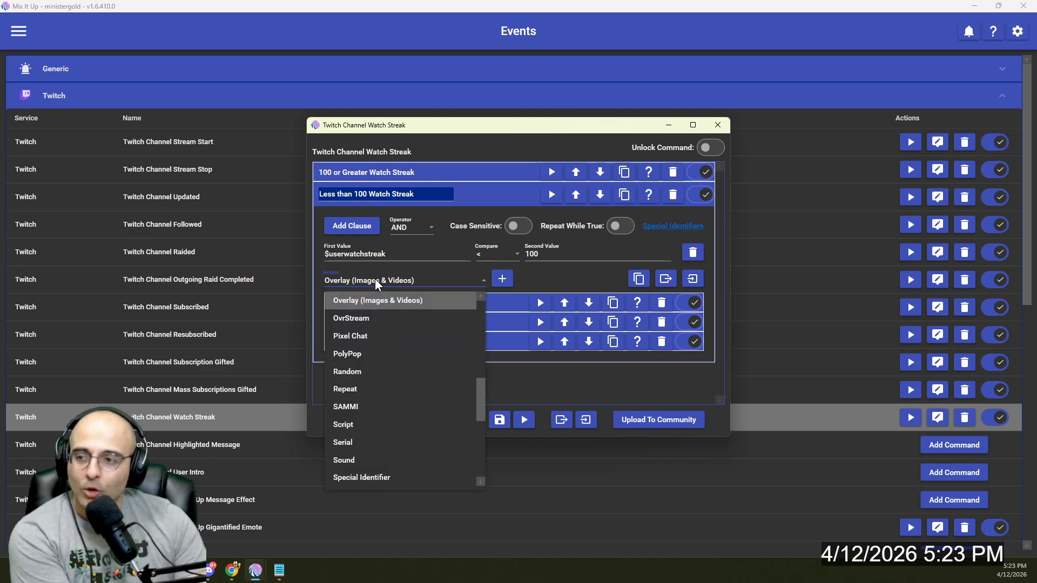
pyautogui.click(522, 385)
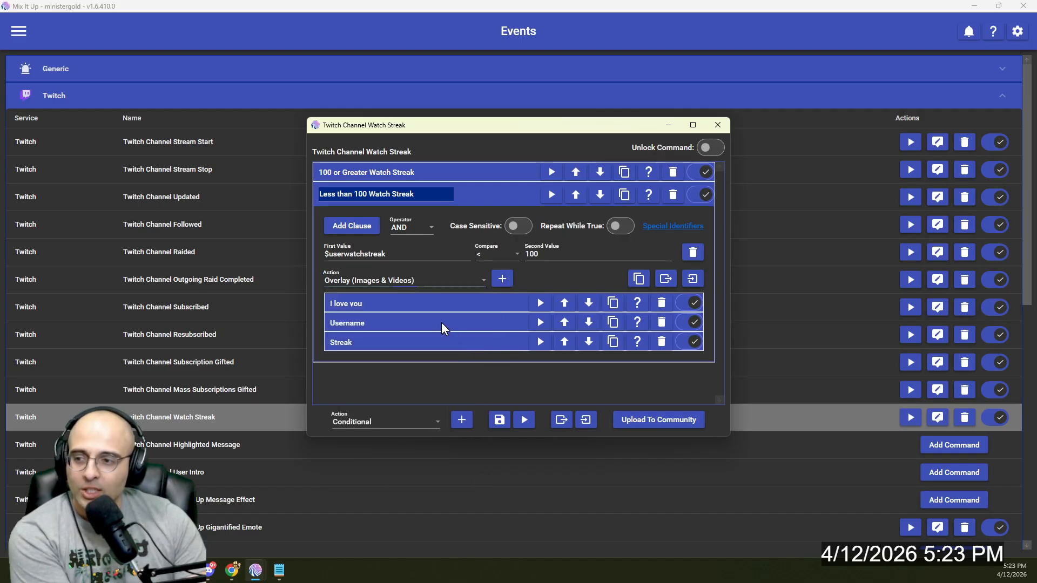
# Expand the Username text overlay action and review its text, font, colour and width details.
pyautogui.click(387, 322)
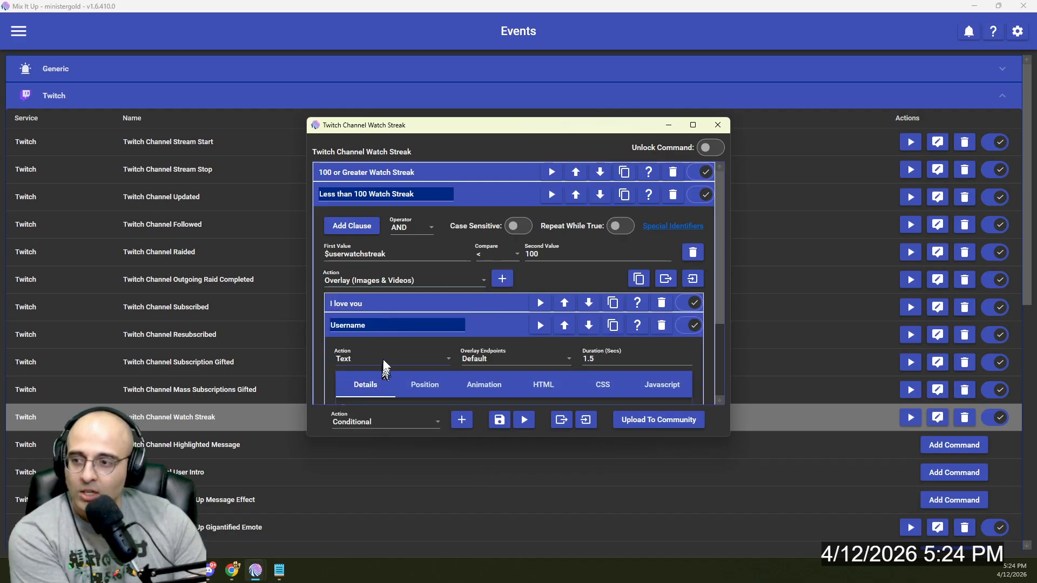
pyautogui.click(394, 305)
pyautogui.click(489, 313)
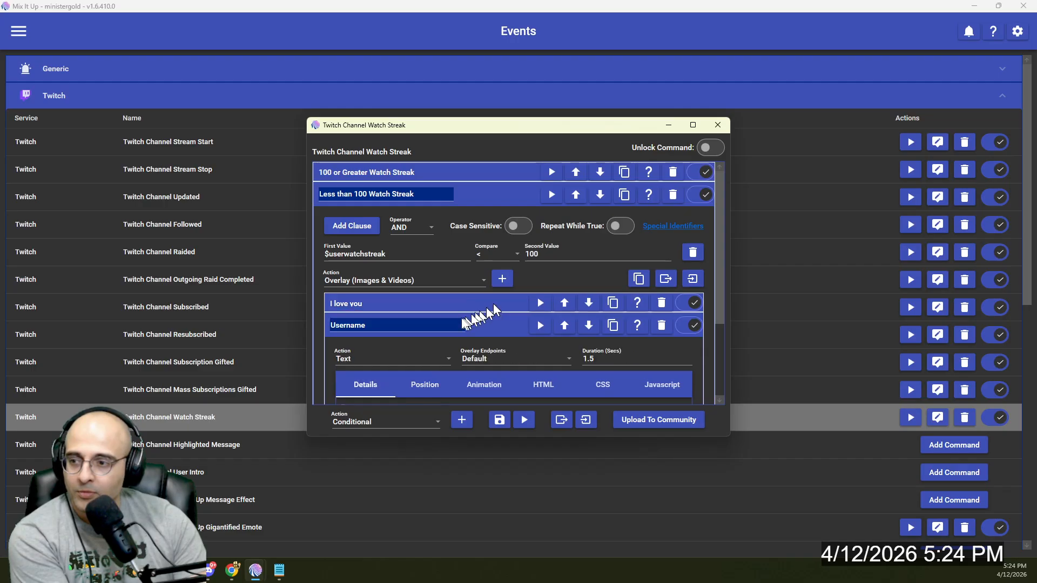
pyautogui.scroll(-1, 338, 363)
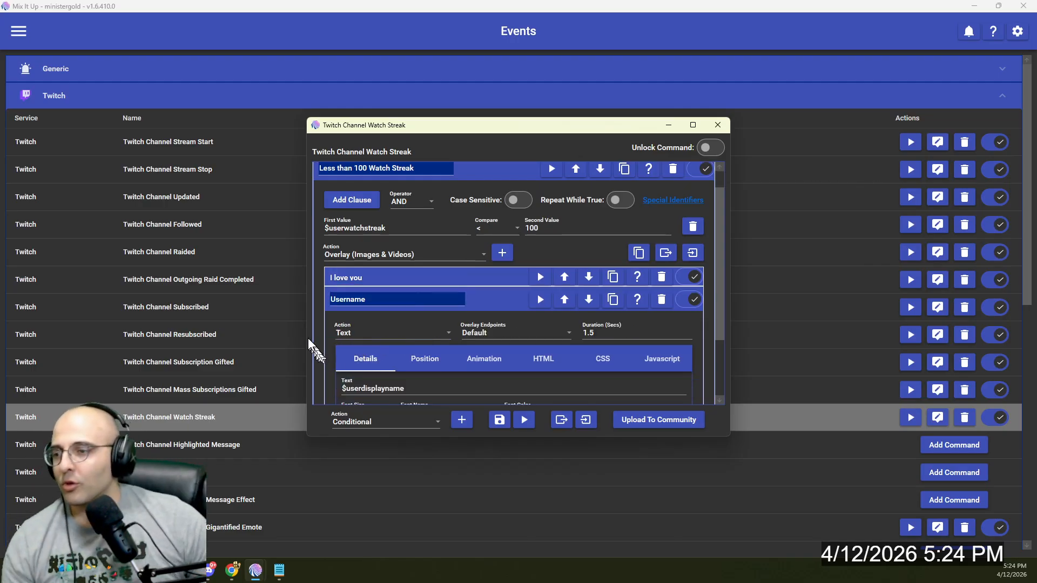
pyautogui.scroll(-3, 344, 328)
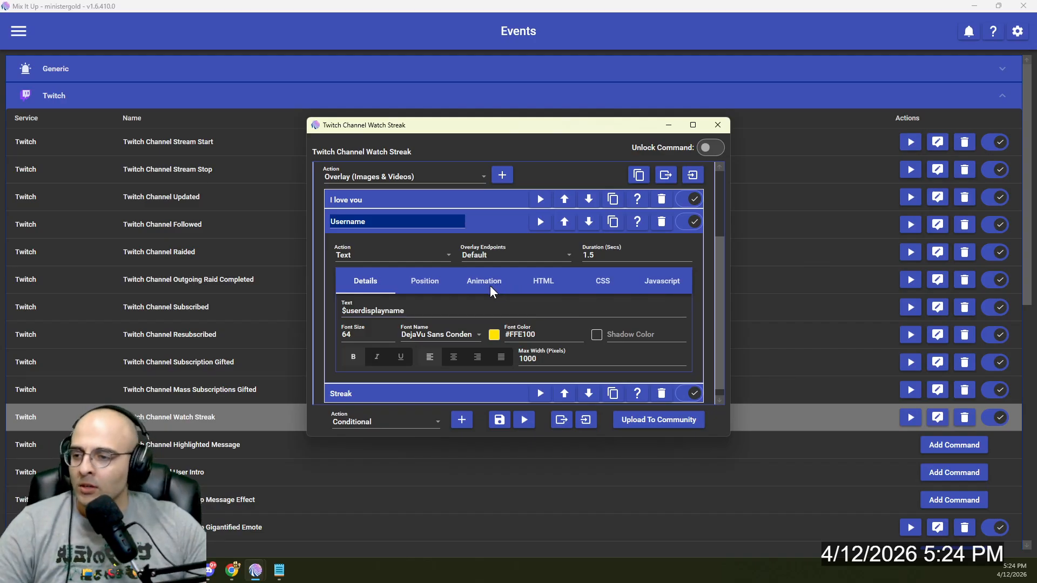
# Play the Streak text overlay, clear its maximum width, and play it again to compare the text wrapping.
pyautogui.click(540, 394)
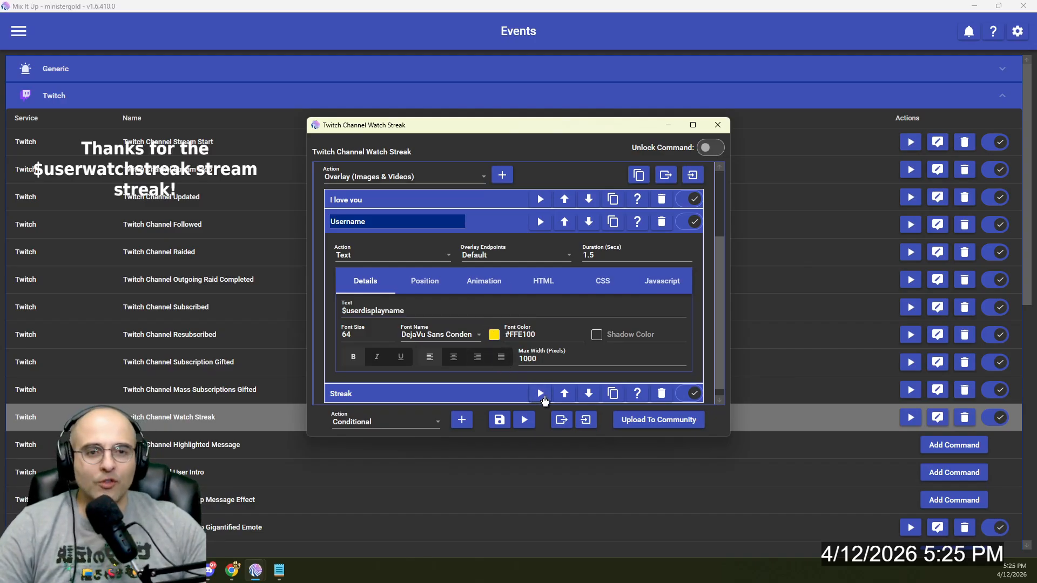
pyautogui.click(492, 394)
pyautogui.scroll(-4, 491, 378)
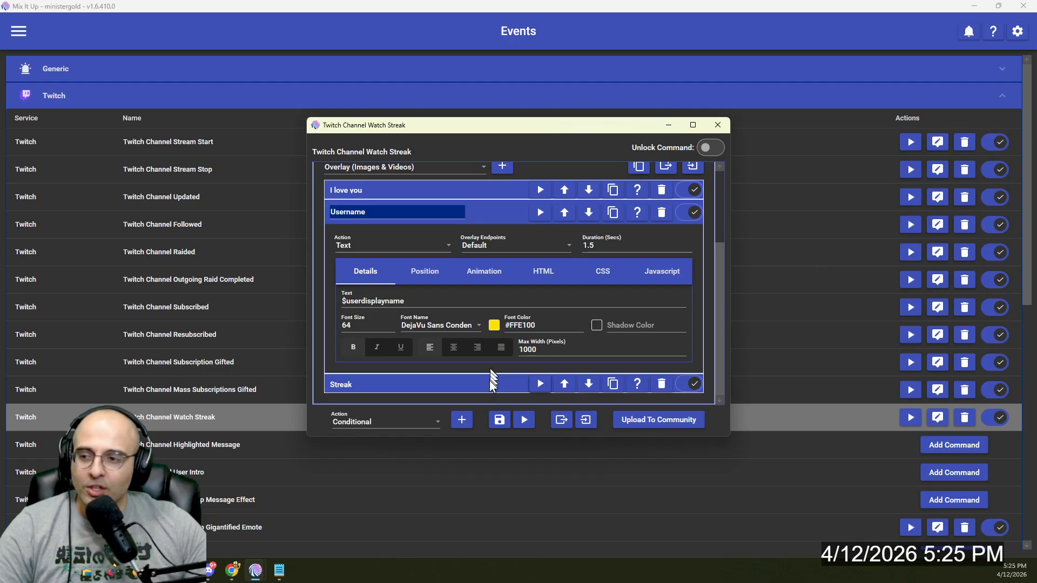
pyautogui.scroll(-1, 491, 376)
pyautogui.doubleClick(526, 394)
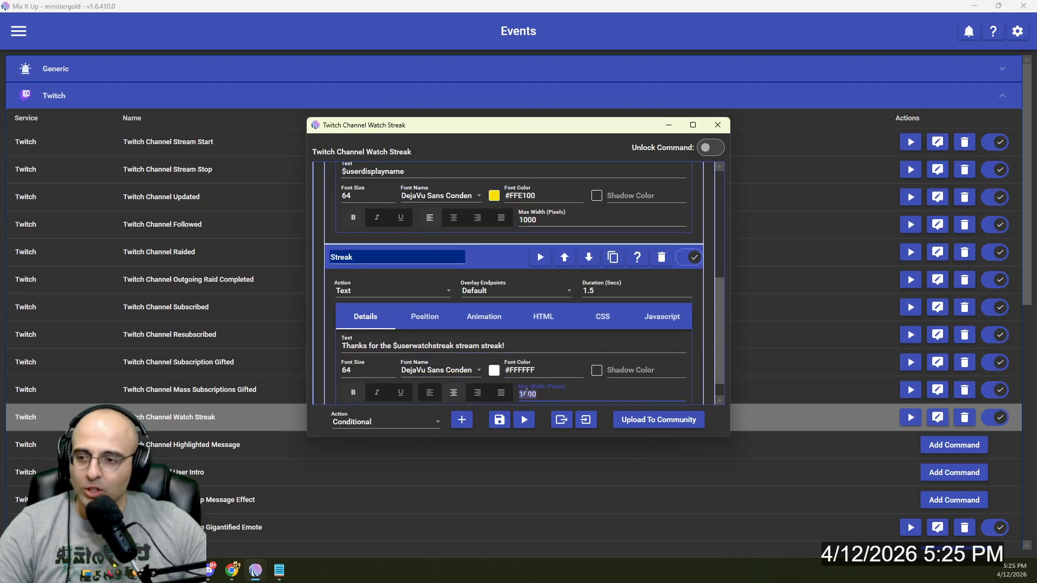
pyautogui.press('BackSpace')
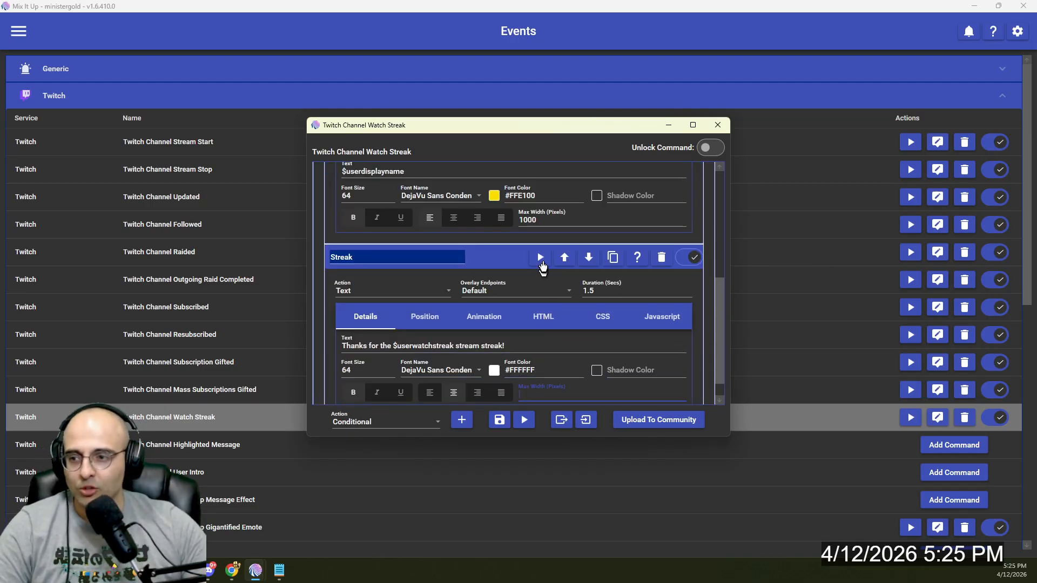
pyautogui.click(542, 257)
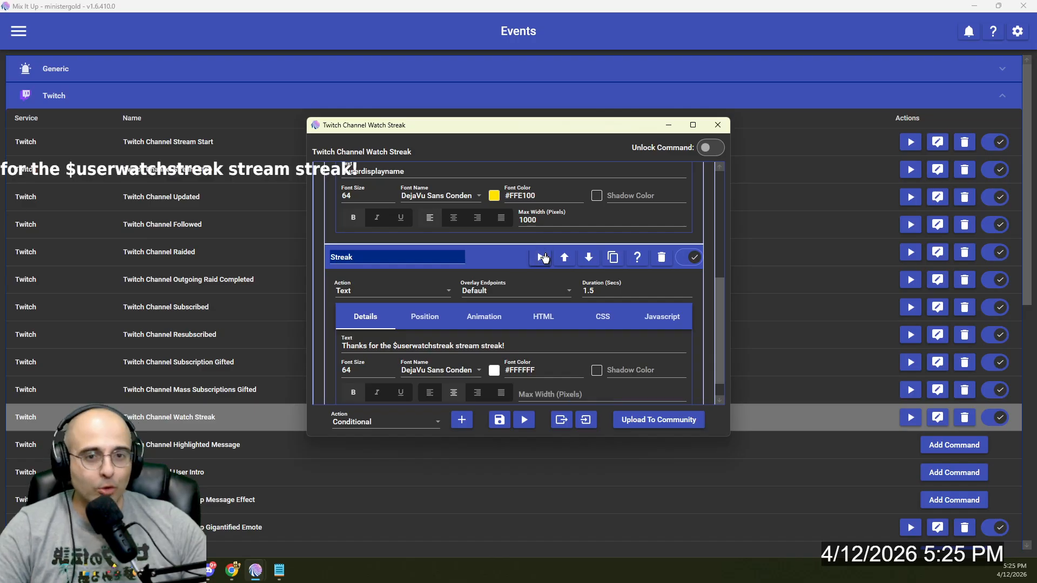
# Set the Streak text overlay's maximum width to 1000 pixels and play the action.
pyautogui.click(552, 387)
pyautogui.write('1')
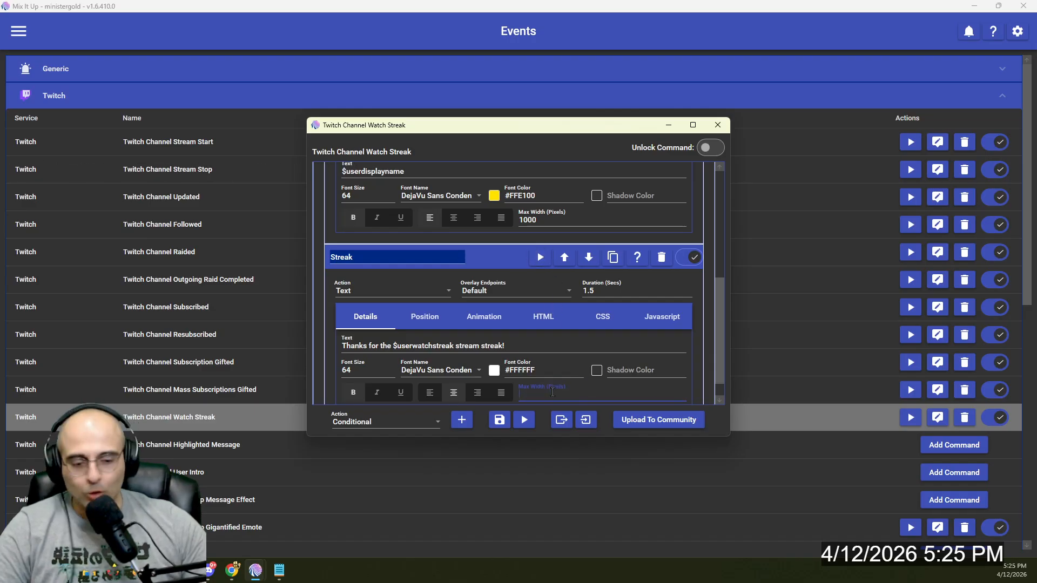
pyautogui.write('000')
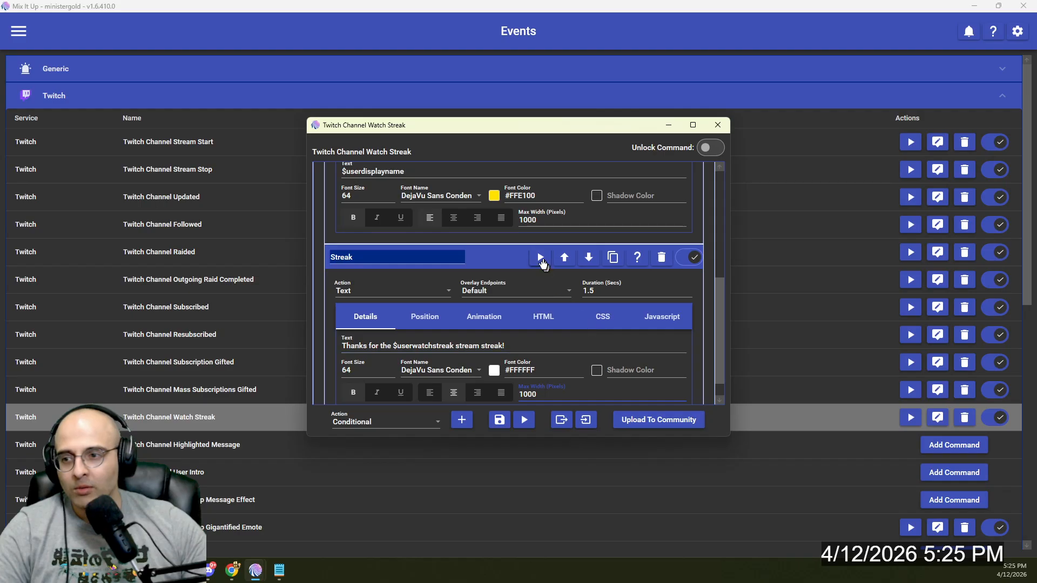
pyautogui.click(541, 258)
# Review the Username text overlay's position settings and collapse that action.
pyautogui.scroll(3, 478, 276)
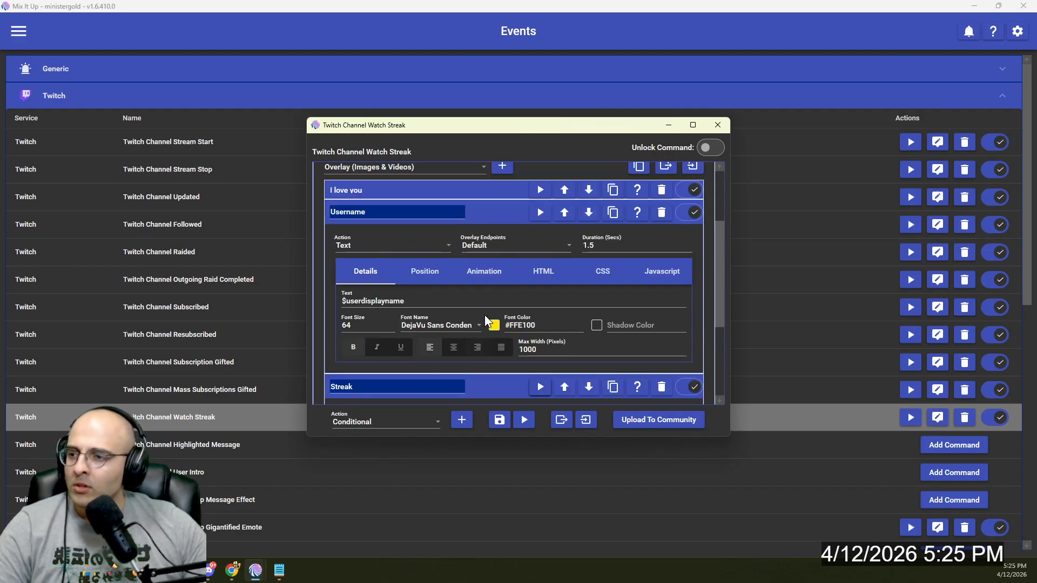
pyautogui.click(423, 272)
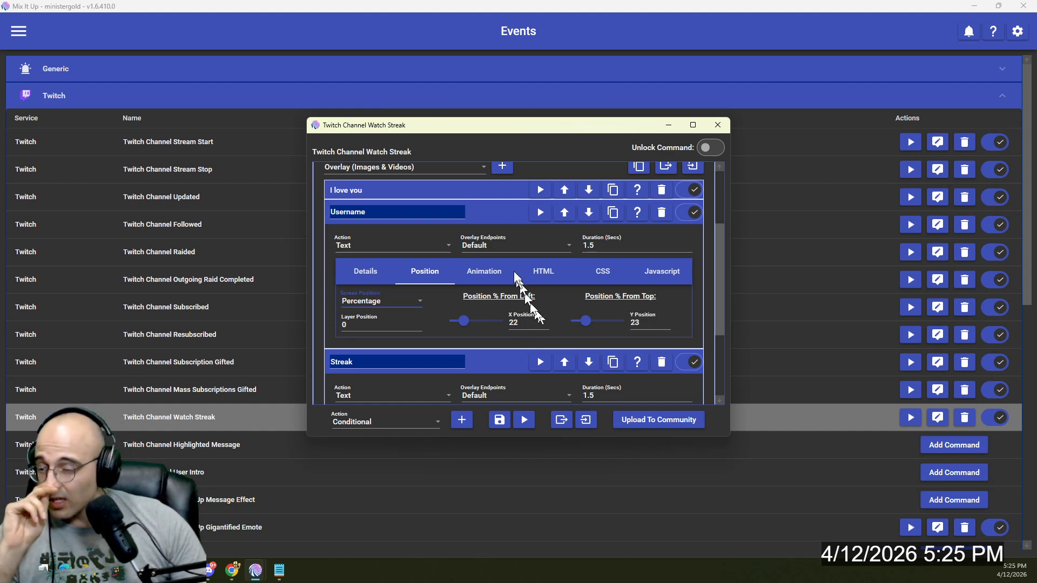
pyautogui.click(514, 211)
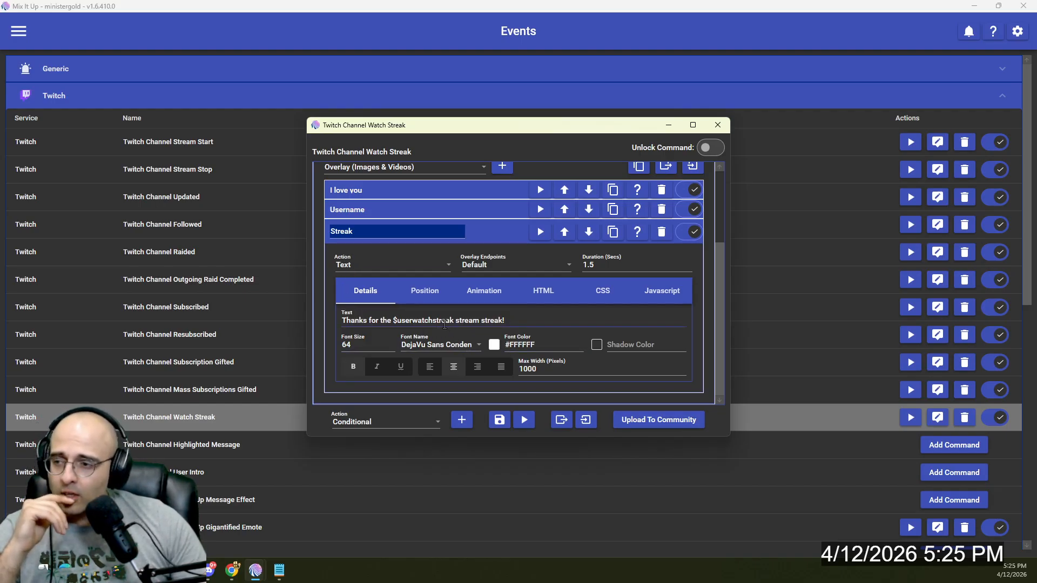
# Expand the Username text overlay under Less than 100 Watch Streak, review its position and text details, and collapse it.
pyautogui.click(420, 210)
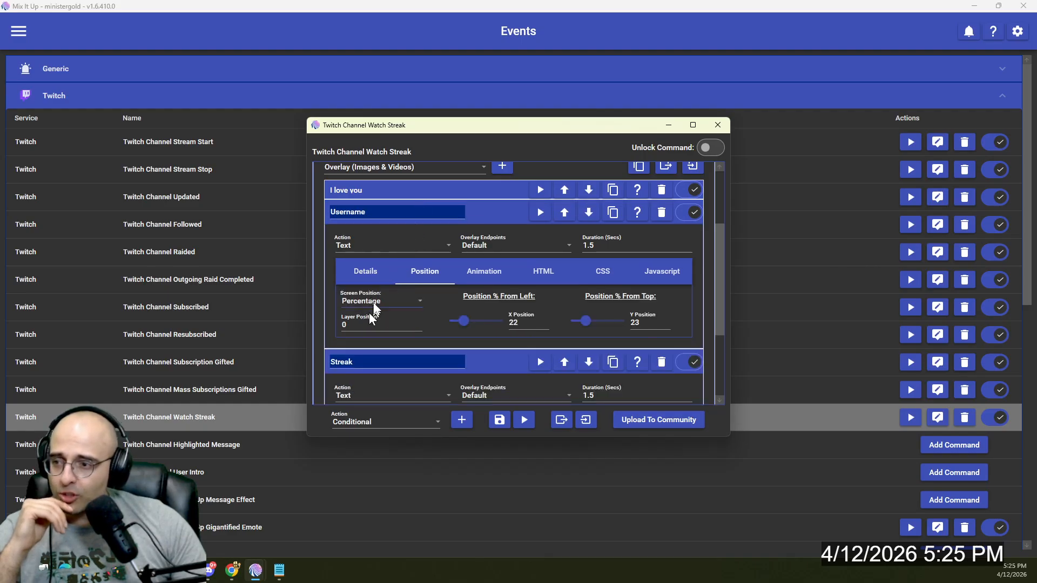
pyautogui.click(365, 271)
pyautogui.click(462, 211)
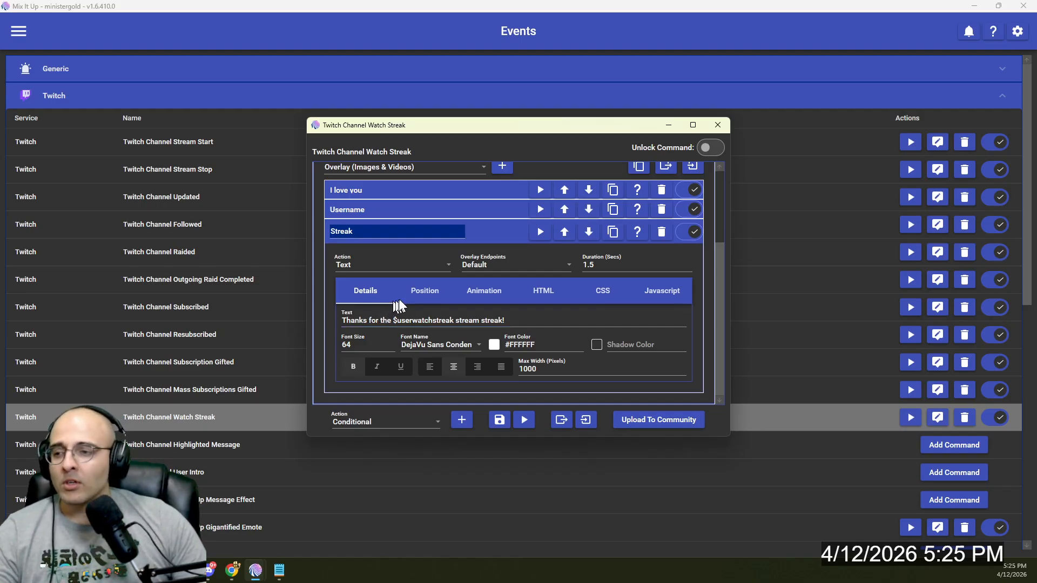
# Review the Streak text overlay's position settings, play the Username and Streak overlays together to check their placement, and collapse Streak.
pyautogui.click(424, 292)
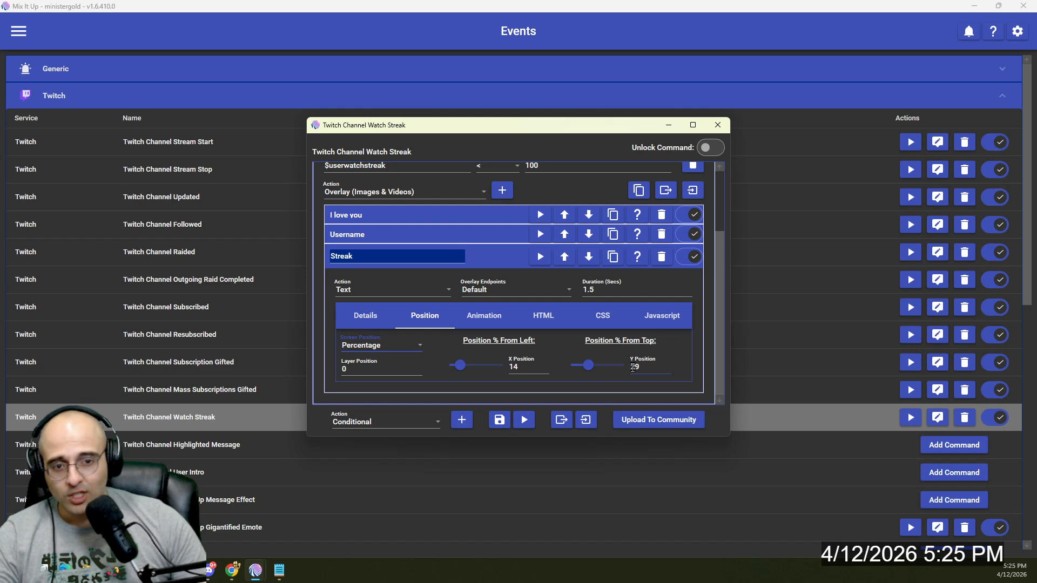
pyautogui.click(540, 234)
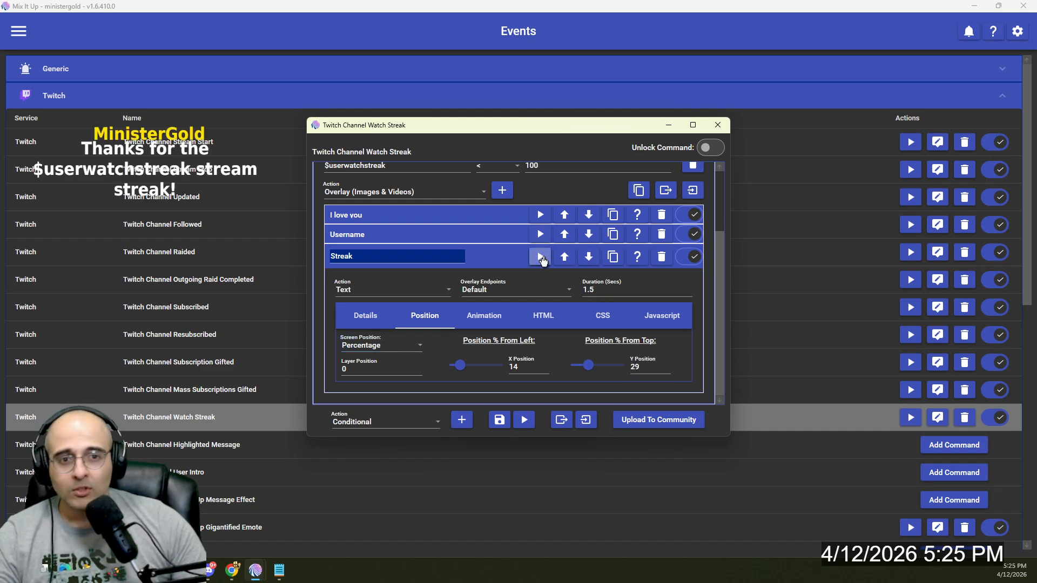
pyautogui.click(487, 260)
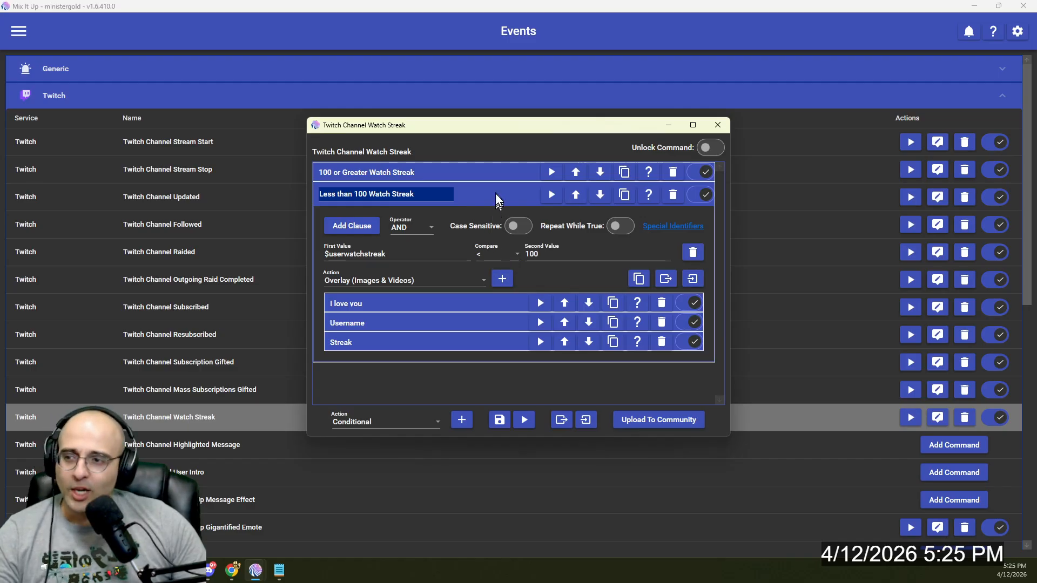
# Recheck the I love you and Username actions and collapse the Less than 100 Watch Streak conditional.
pyautogui.click(506, 322)
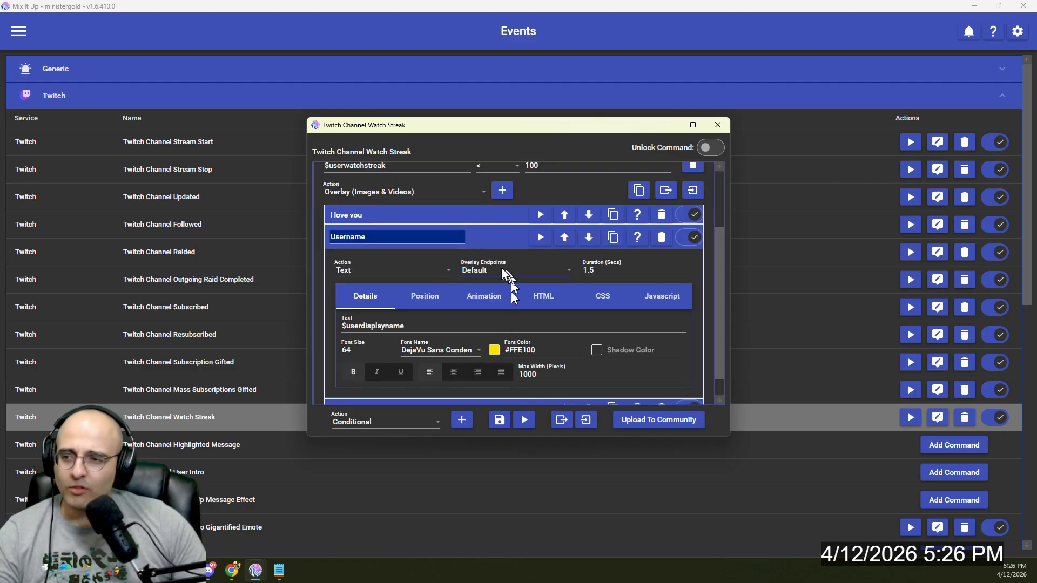
pyautogui.click(494, 219)
pyautogui.click(494, 218)
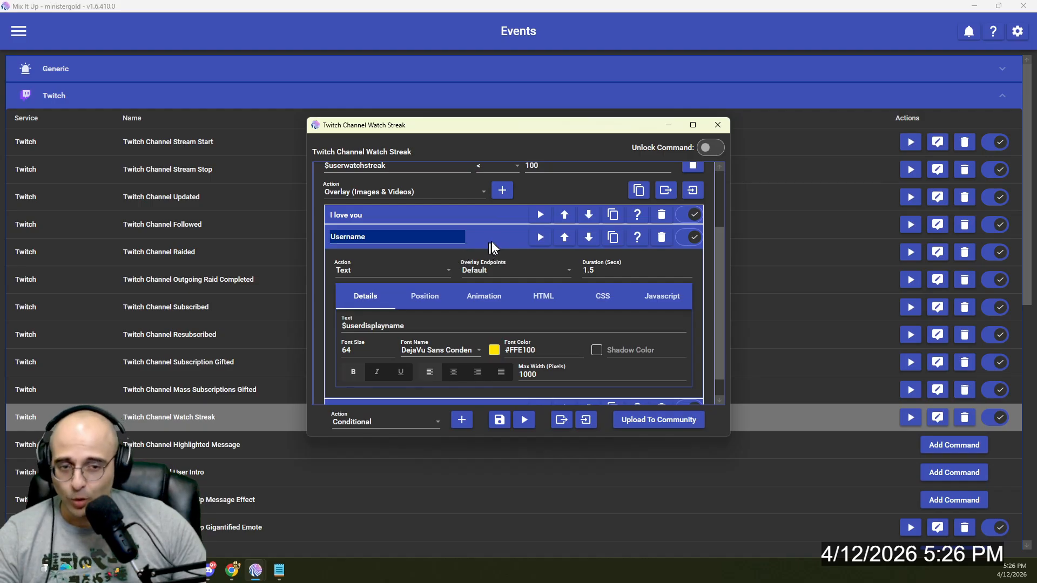
pyautogui.click(497, 241)
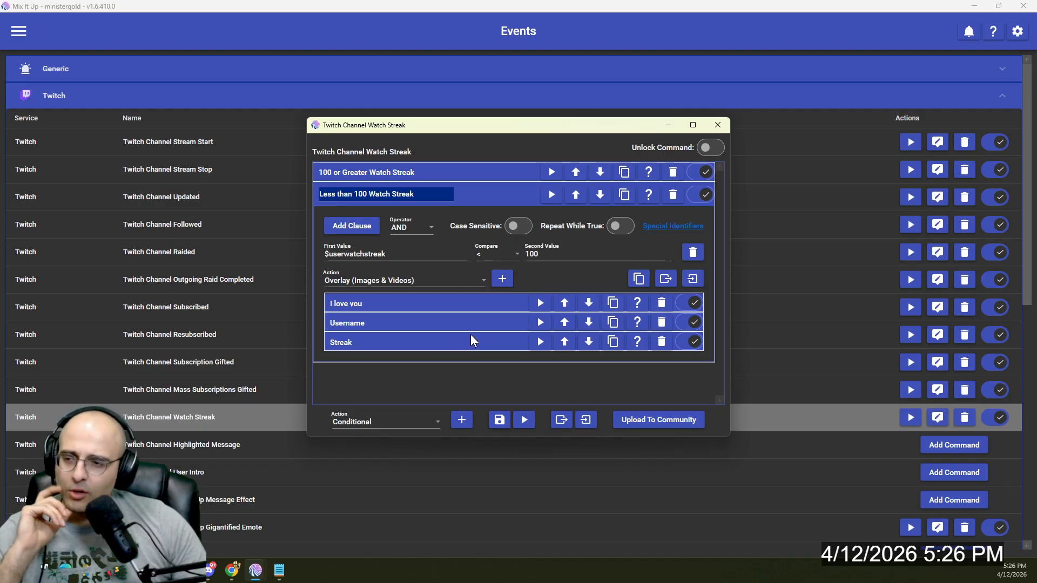
pyautogui.click(511, 204)
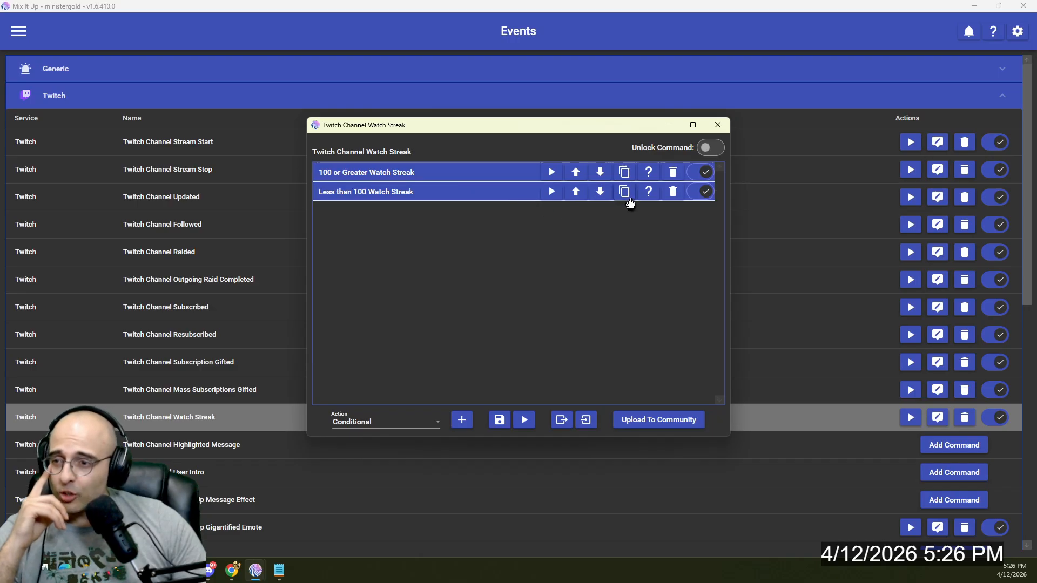
# Expand the 100 or Greater Watch Streak conditional and review the details and position of its What Are You Prepared to Do video.
pyautogui.click(480, 173)
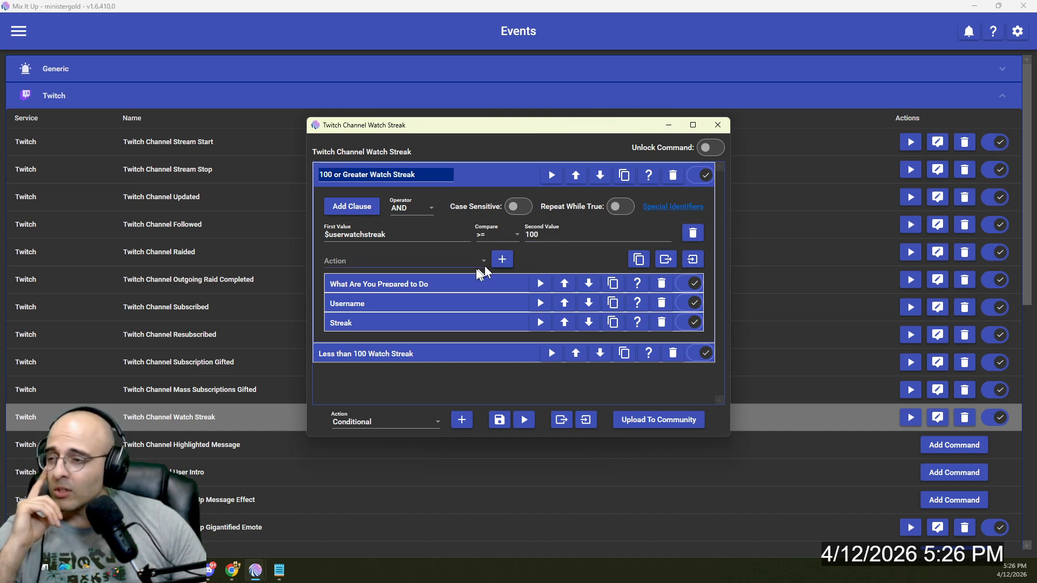
pyautogui.click(433, 287)
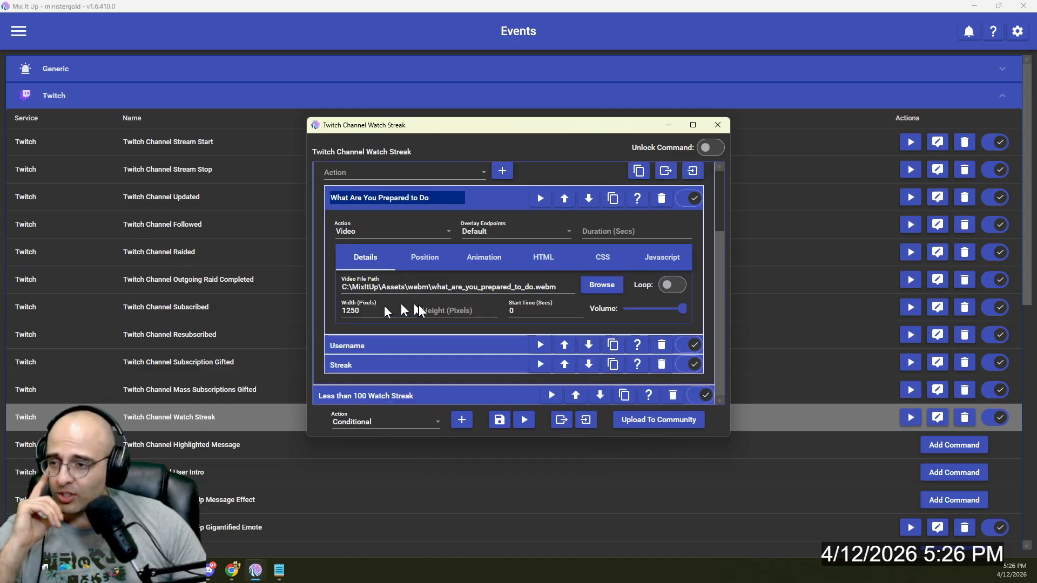
pyautogui.click(426, 260)
pyautogui.scroll(-1, 425, 261)
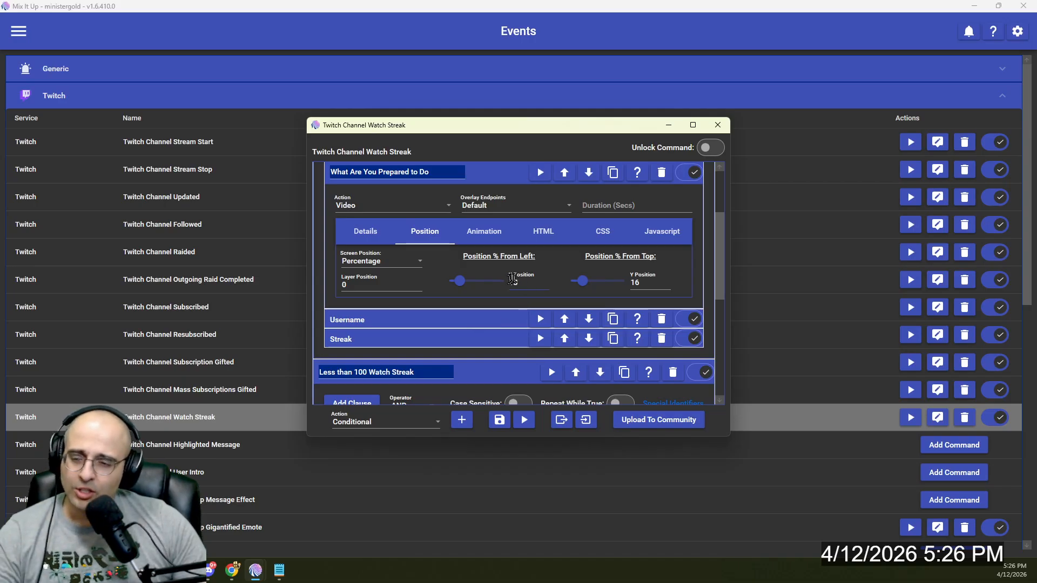
pyautogui.click(499, 174)
# Review the Username overlay's details and position and the Streak overlay's text details under 100 or Greater Watch Streak, collapsing each.
pyautogui.click(457, 196)
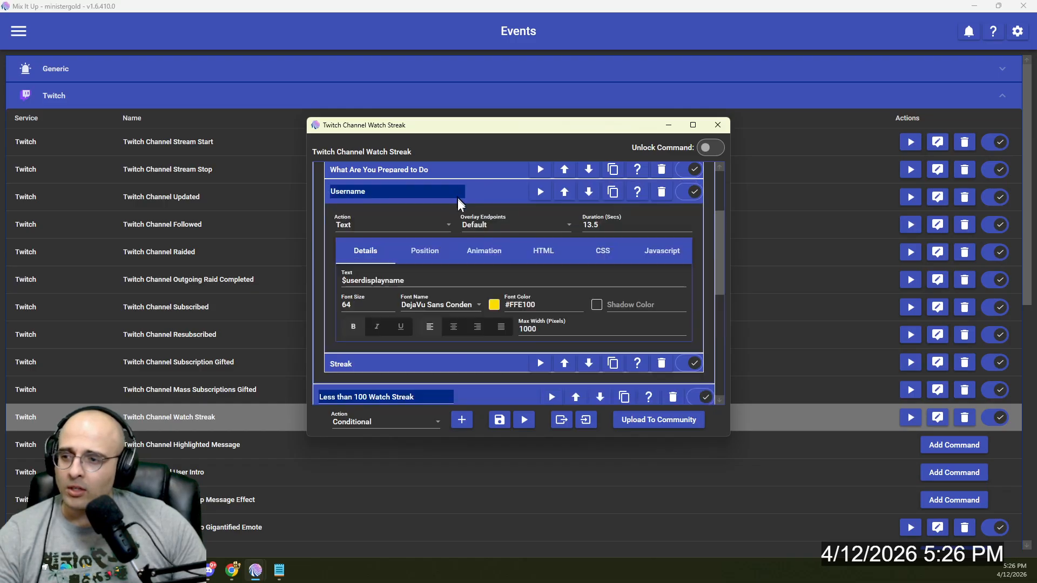
pyautogui.click(426, 251)
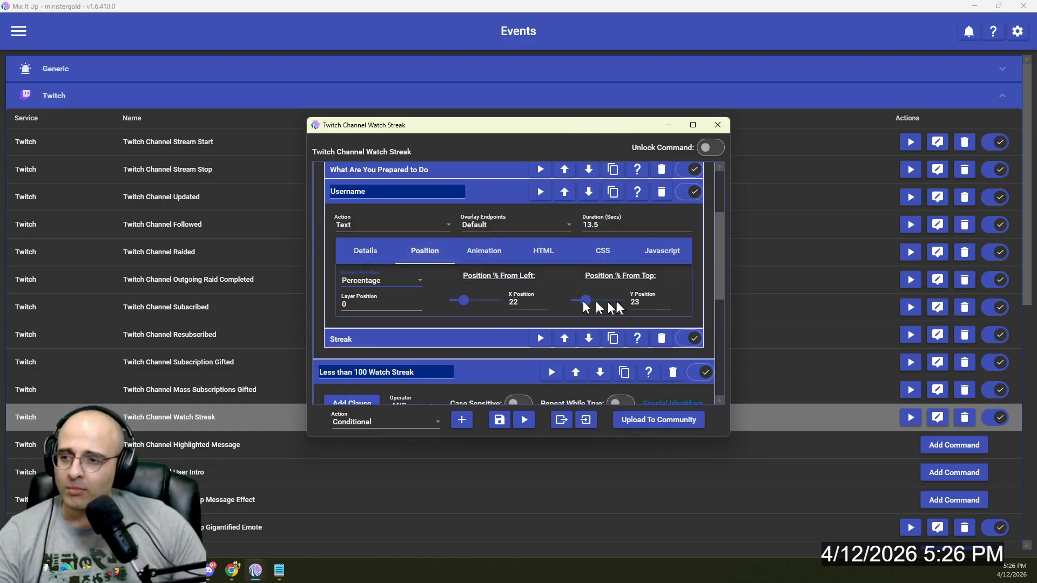
pyautogui.click(365, 250)
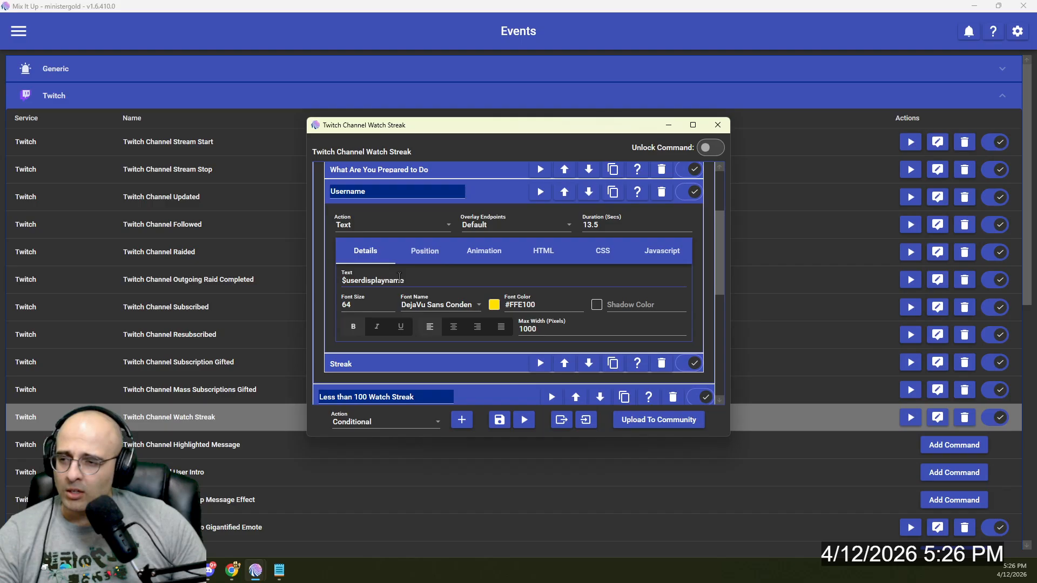
pyautogui.click(469, 195)
pyautogui.click(435, 213)
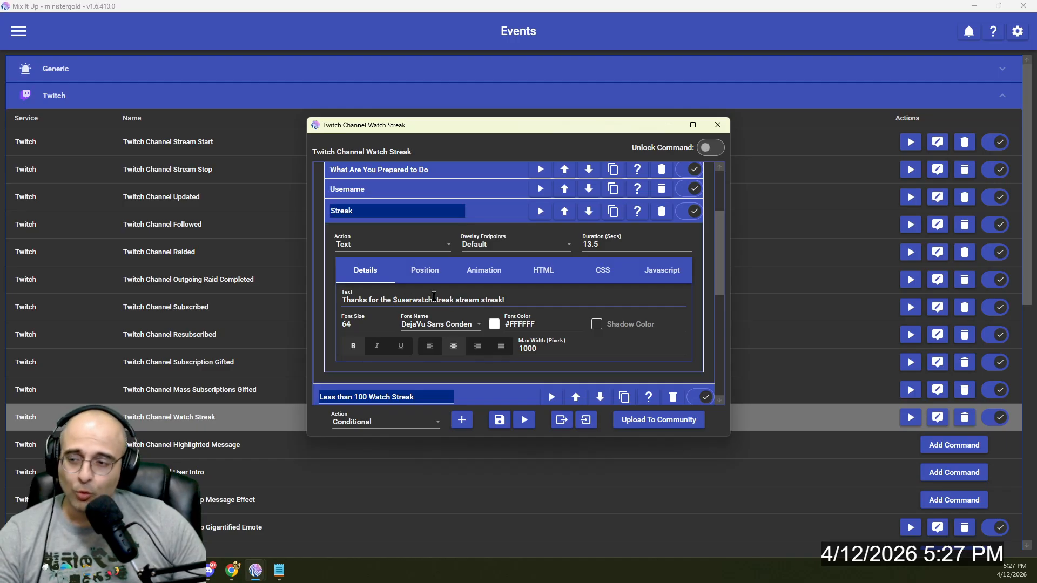
pyautogui.click(489, 212)
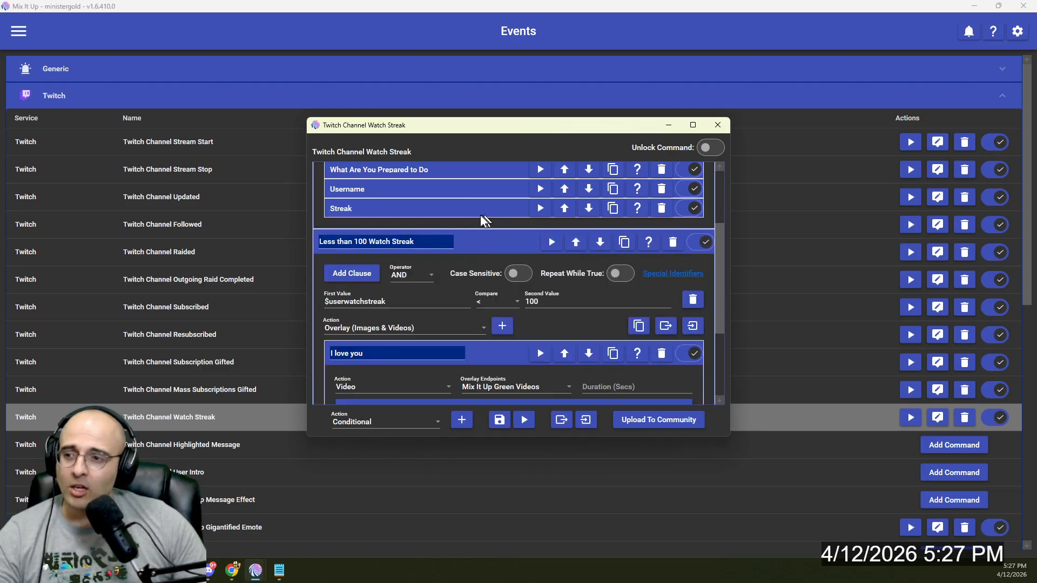
# Revisit the What Are You Prepared to Do video's position settings and collapse it along with both watch streak conditionals.
pyautogui.scroll(3, 484, 241)
pyautogui.click(453, 248)
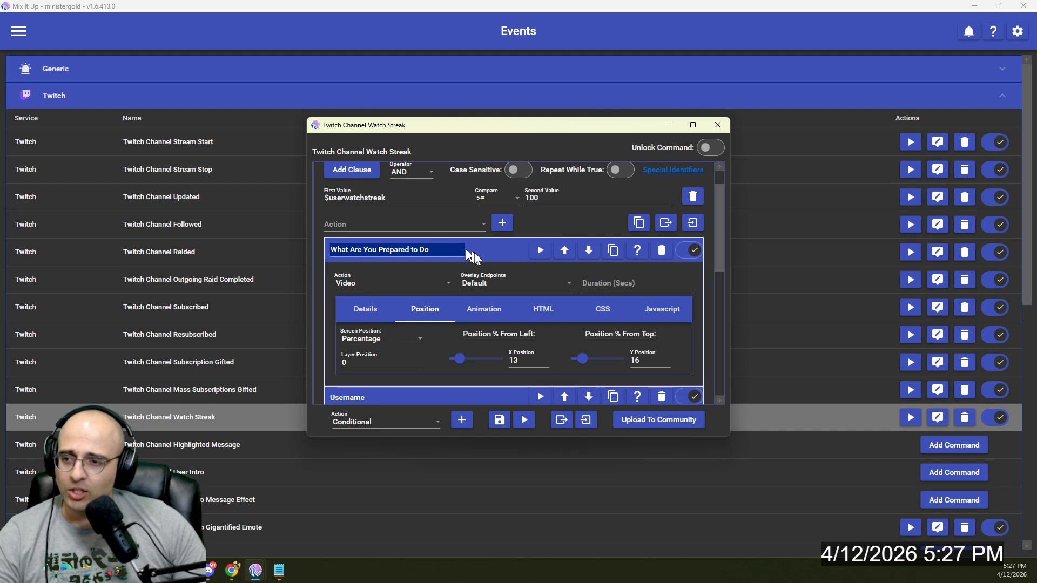
pyautogui.scroll(1, 483, 283)
pyautogui.click(475, 282)
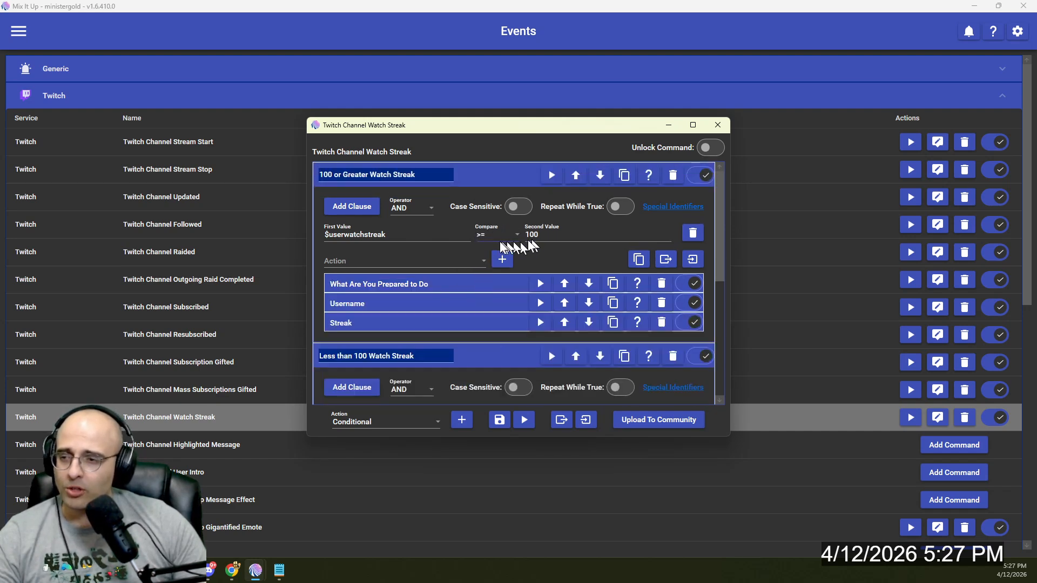
pyautogui.click(489, 176)
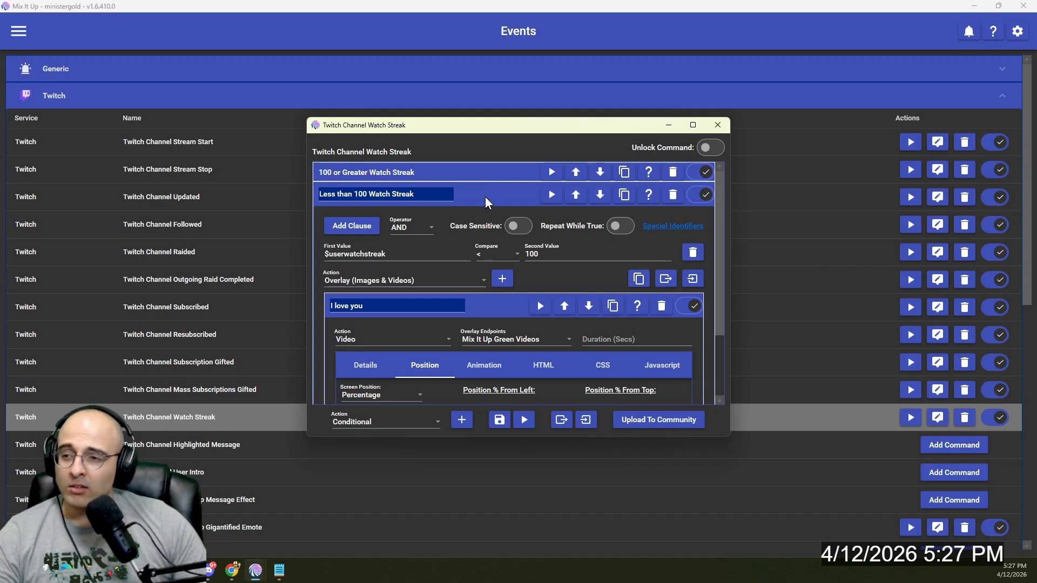
pyautogui.click(485, 196)
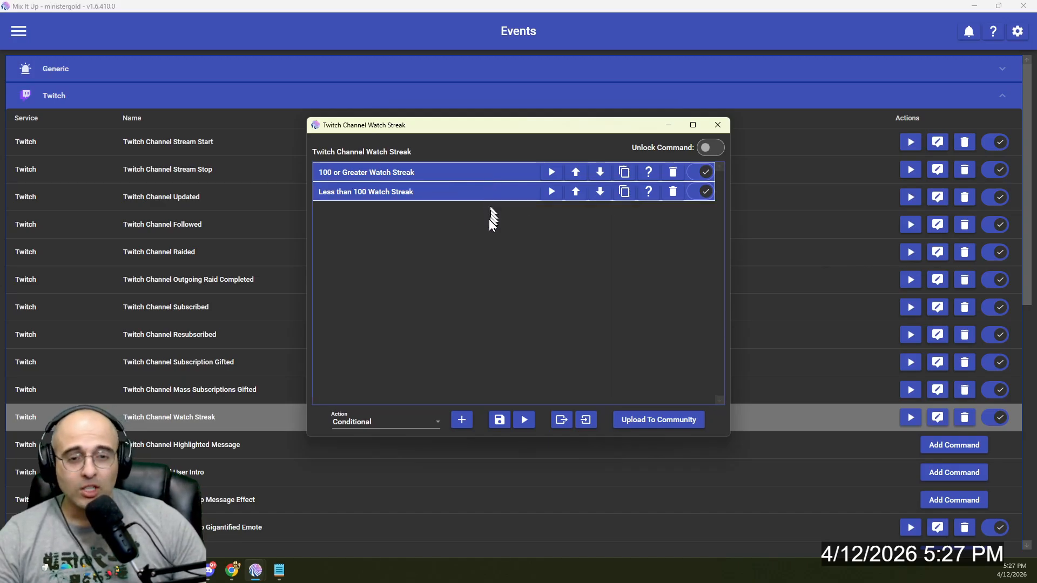